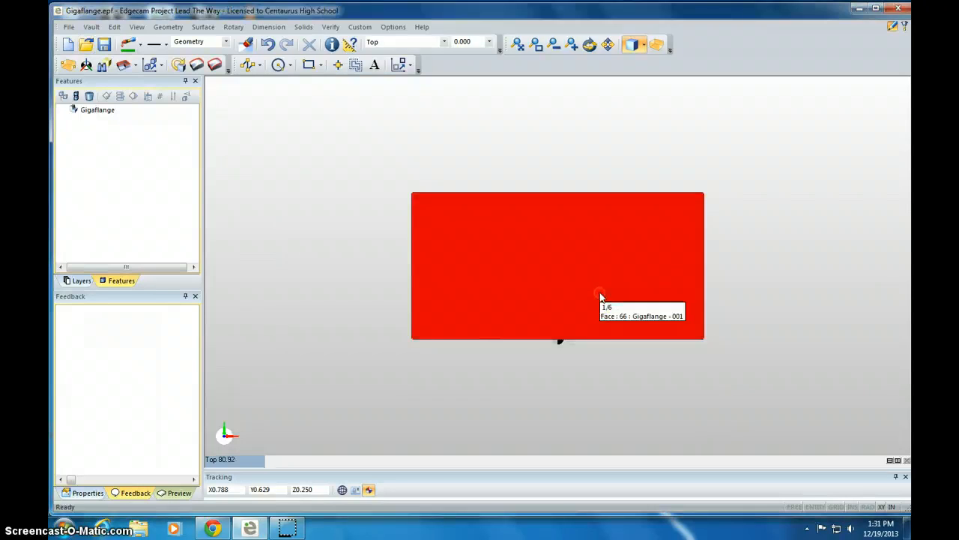
Create an automatic box stock around the part with zero offsets.
middle_drag(600, 295, 671, 269)
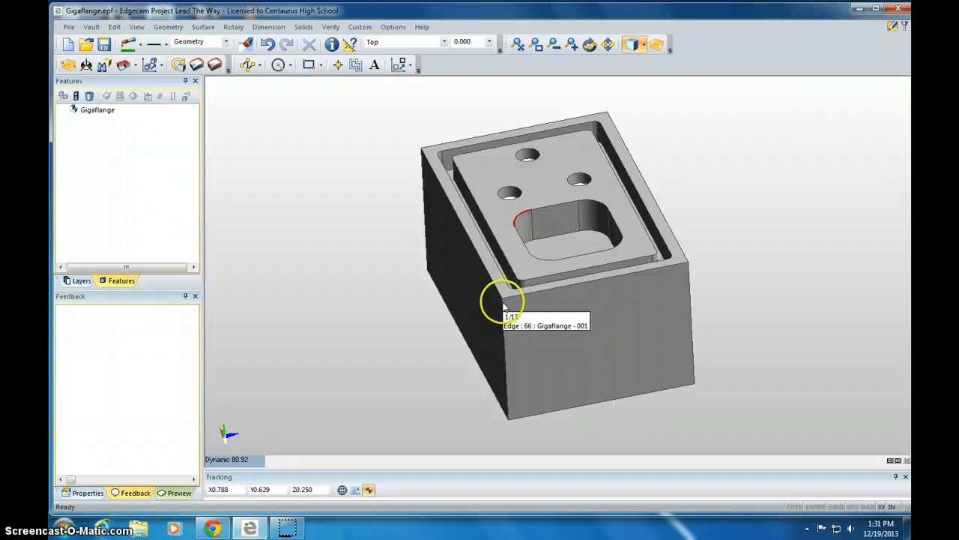
click(68, 66)
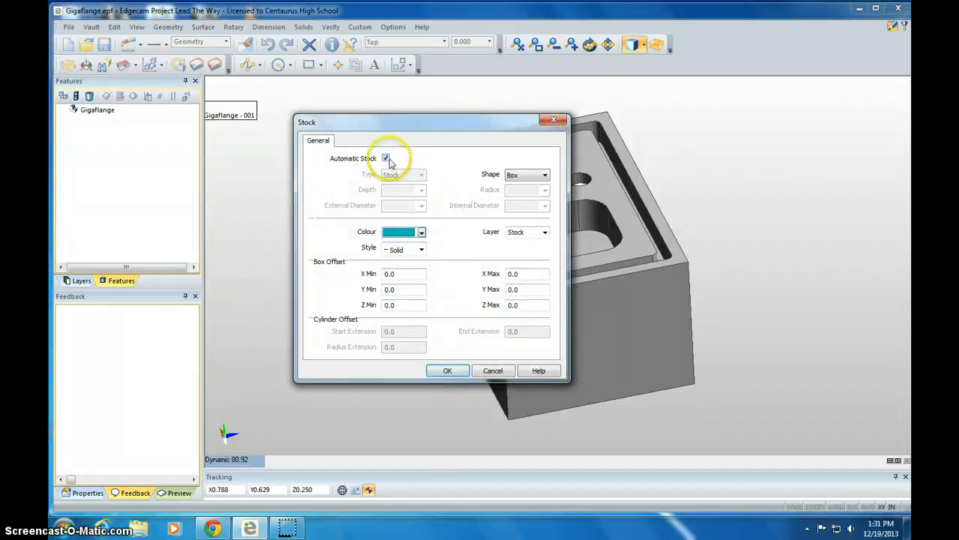
click(445, 370)
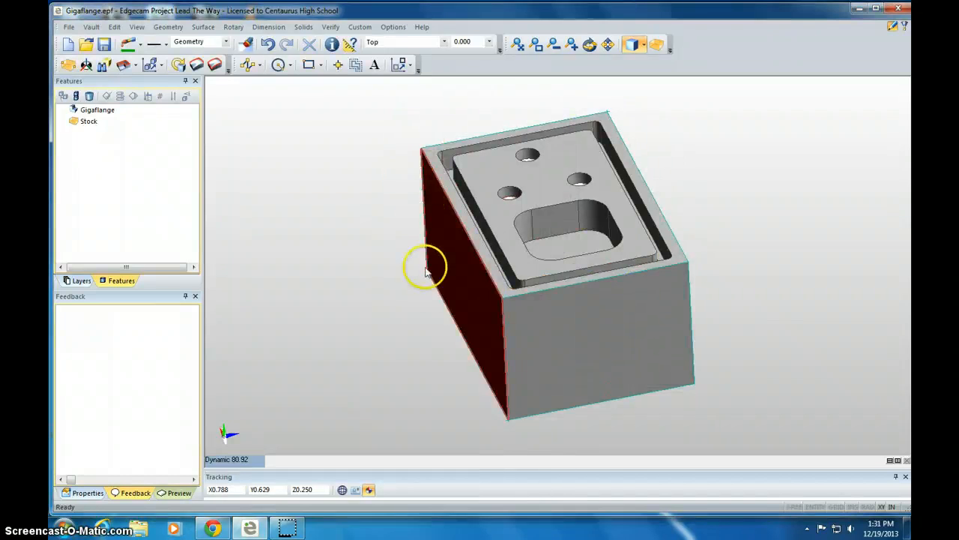
Start creating a new CPL with origin enabled and the plane defined through 3 points.
click(167, 27)
click(183, 275)
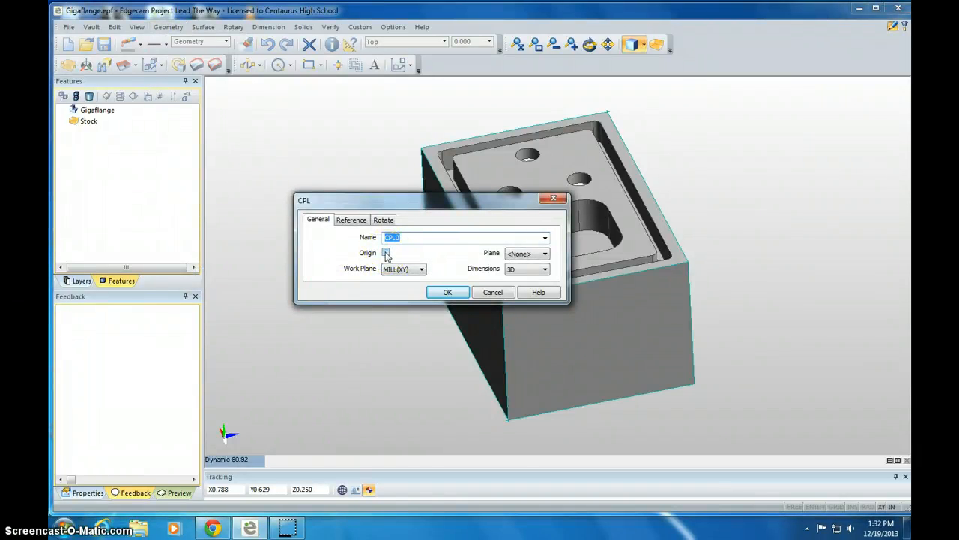
click(385, 252)
click(521, 253)
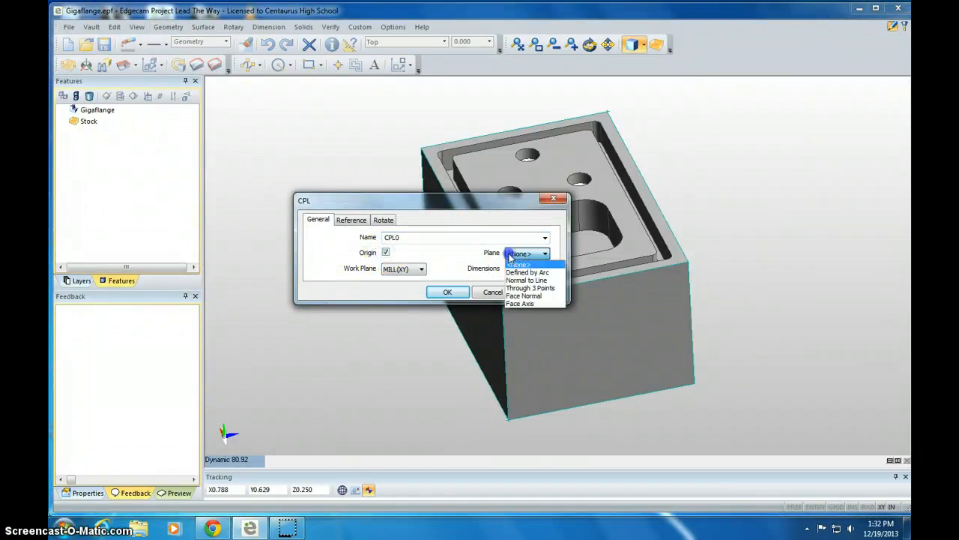
click(516, 289)
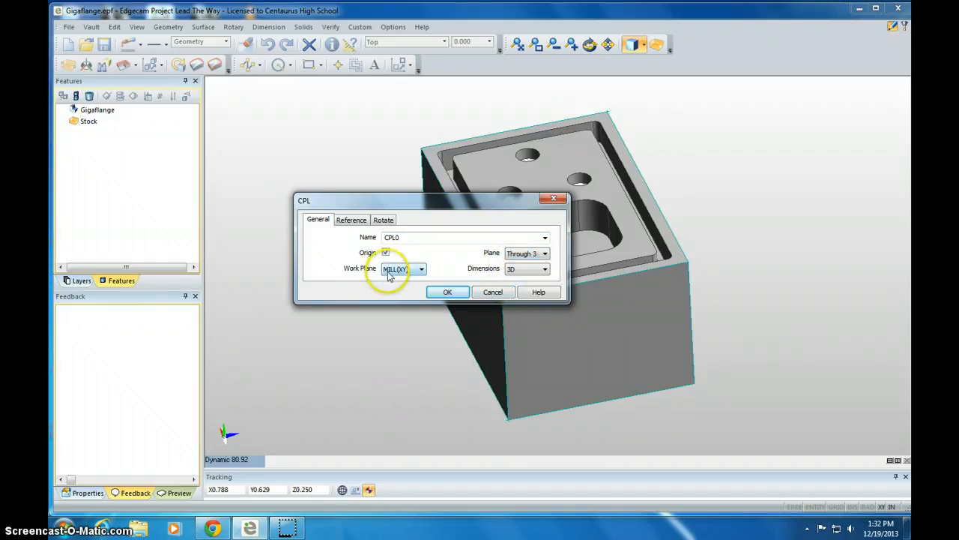
click(447, 292)
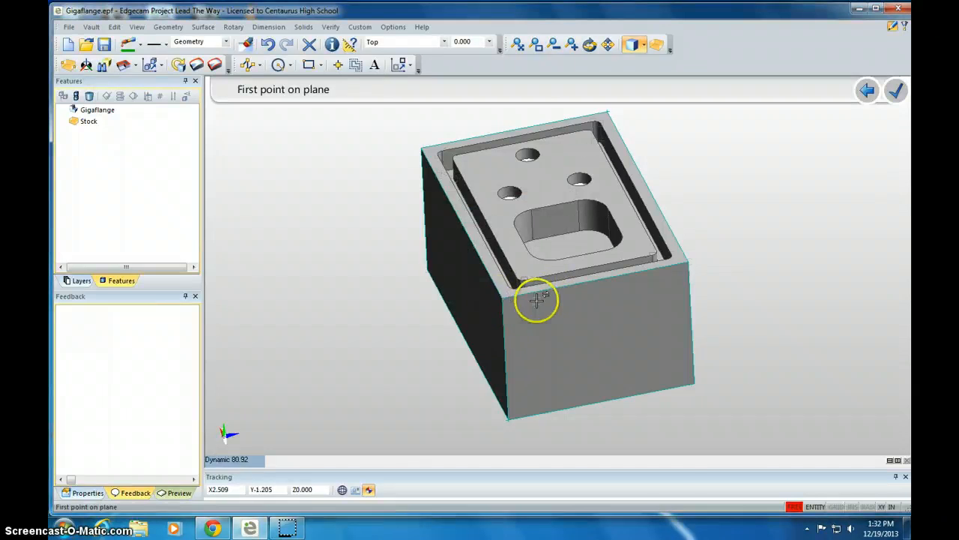
Pick three top corner vertices of the block to define the CPL plane.
middle_drag(535, 295, 464, 247)
click(444, 222)
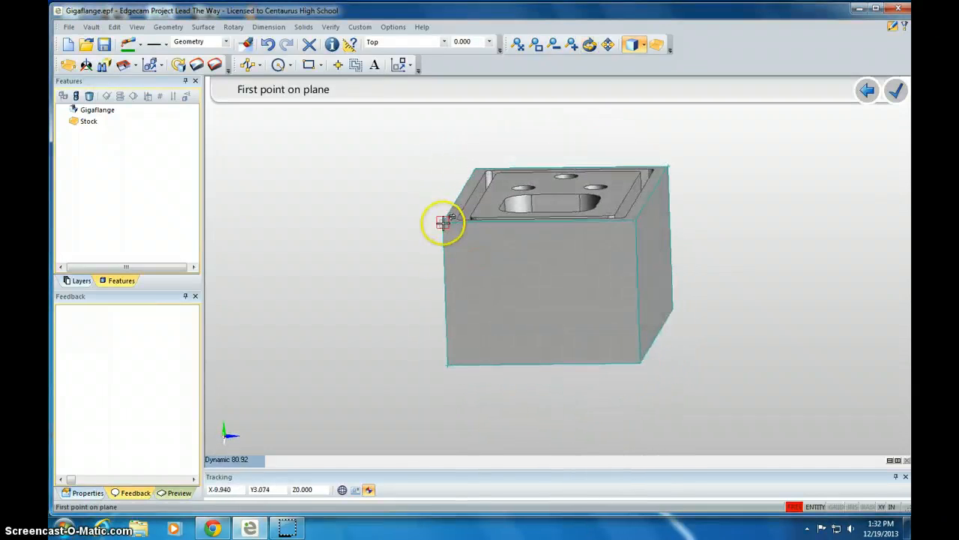
click(443, 221)
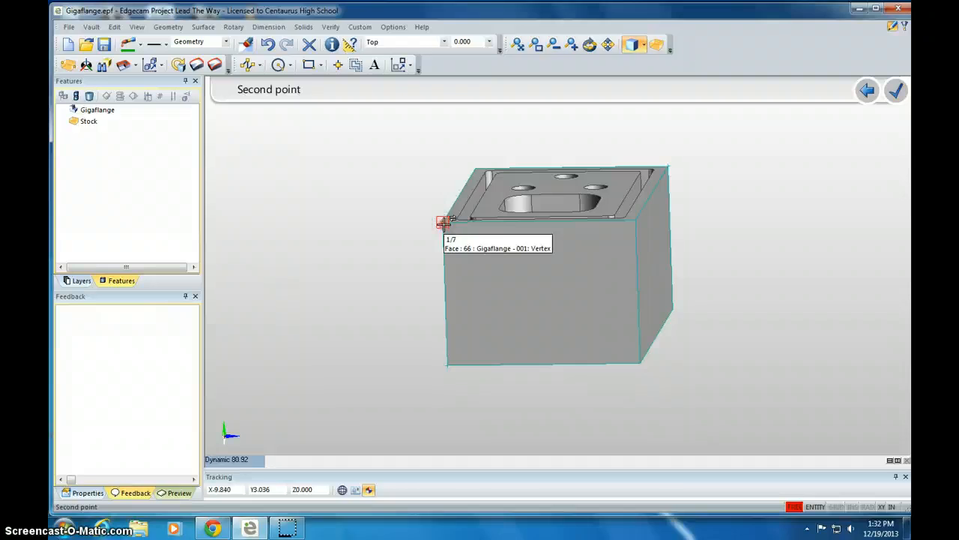
middle_drag(444, 224, 487, 250)
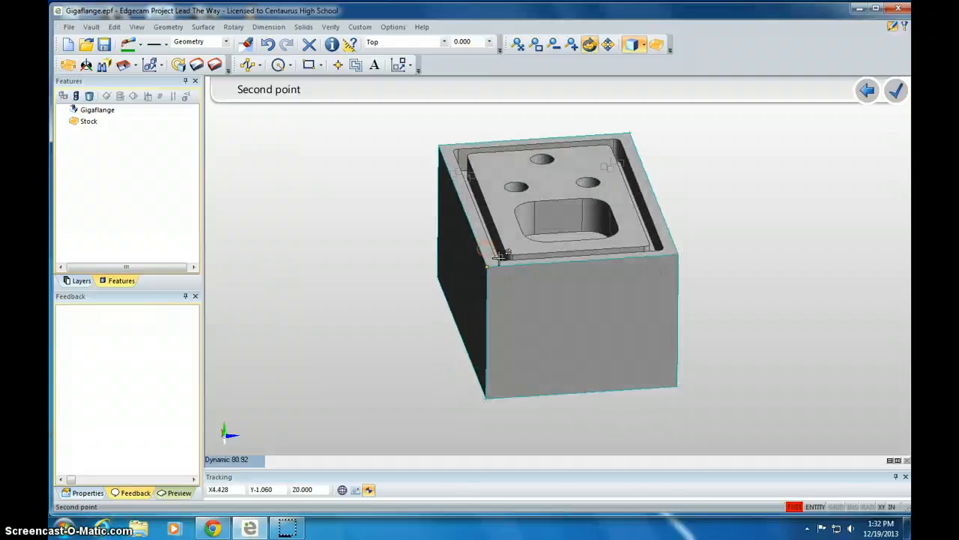
click(678, 255)
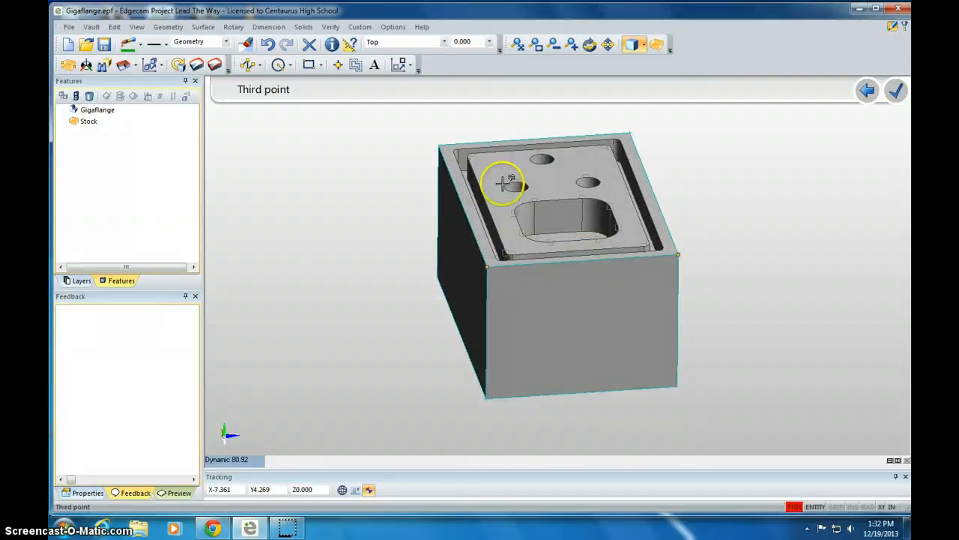
click(438, 145)
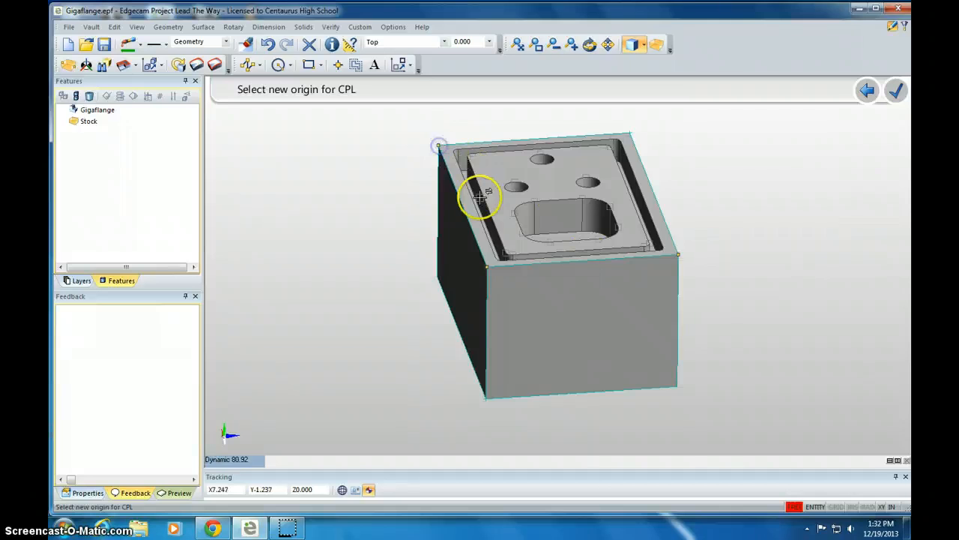
Set the CPL origin at the front top-left corner of the block.
middle_drag(484, 197, 441, 233)
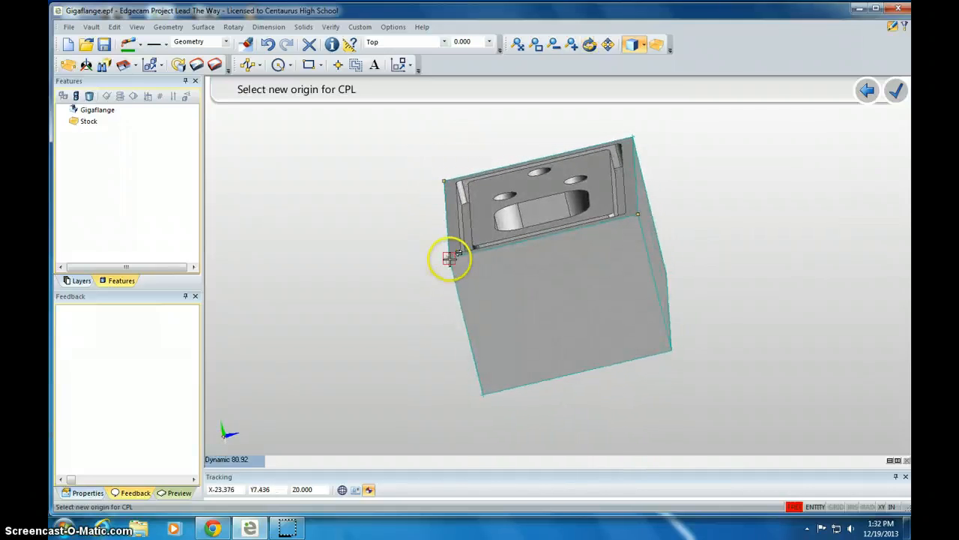
click(449, 257)
middle_drag(466, 264, 505, 283)
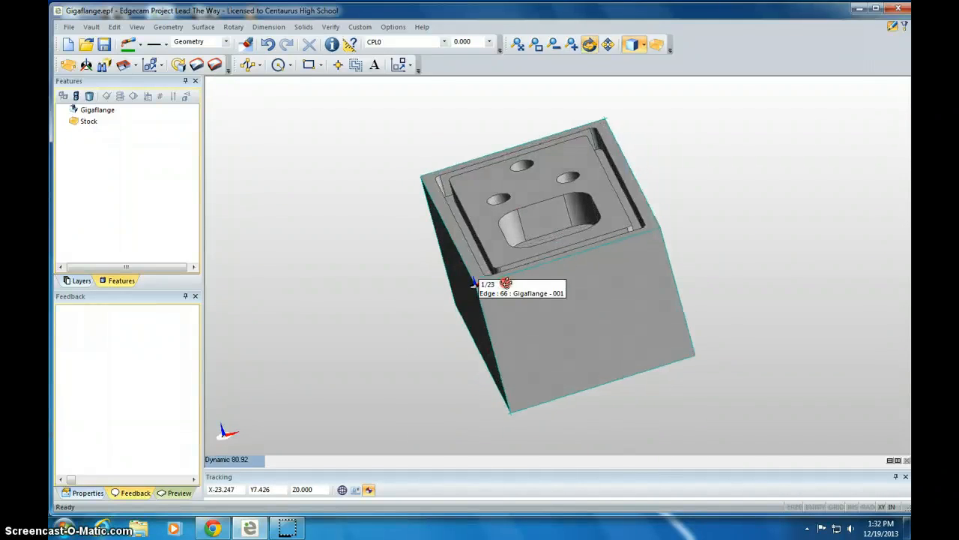
middle_drag(627, 234, 649, 261)
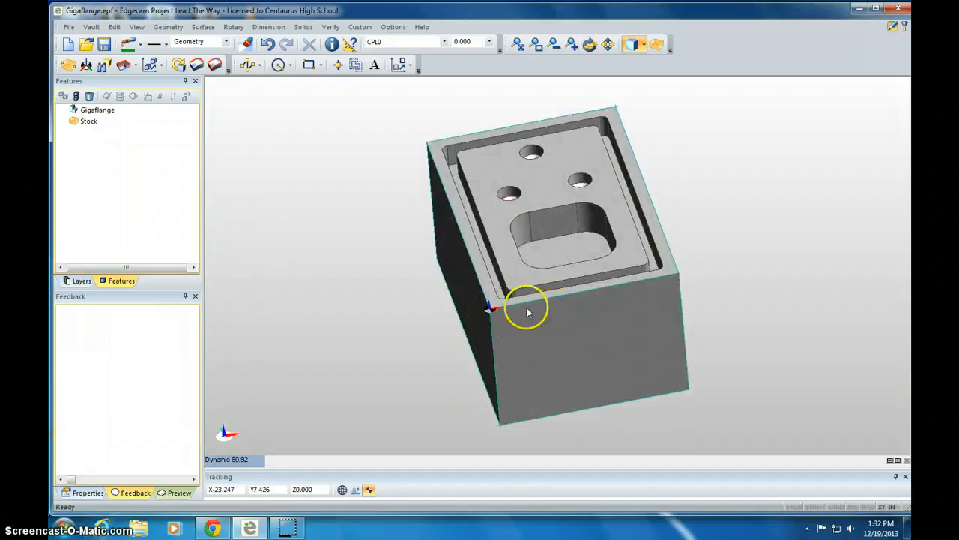
middle_drag(529, 305, 591, 206)
middle_drag(492, 233, 506, 293)
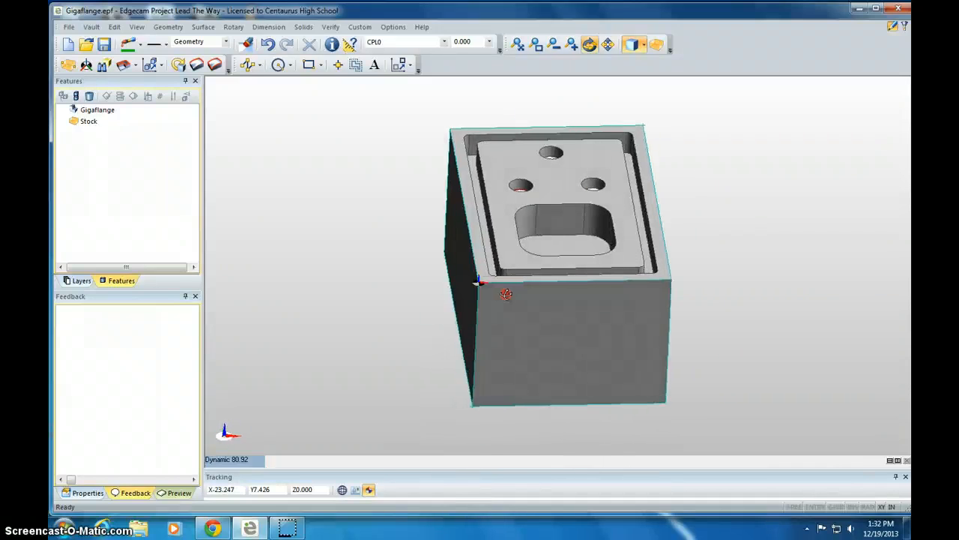
click(114, 27)
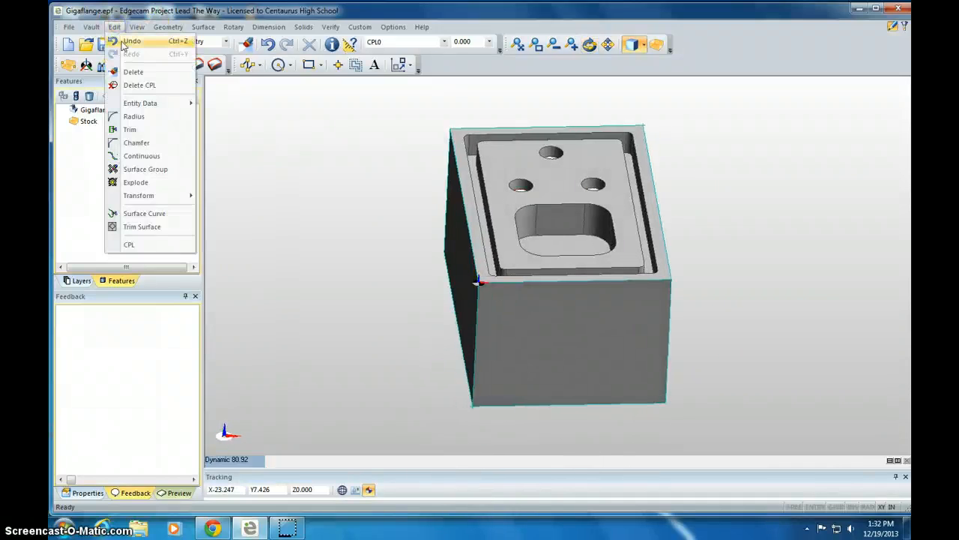
mouse_move(170, 30)
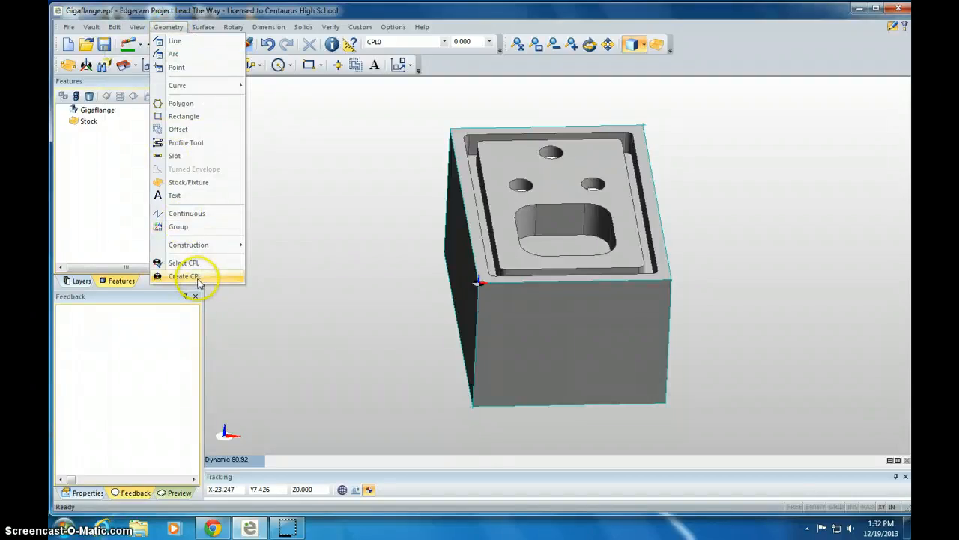
click(332, 222)
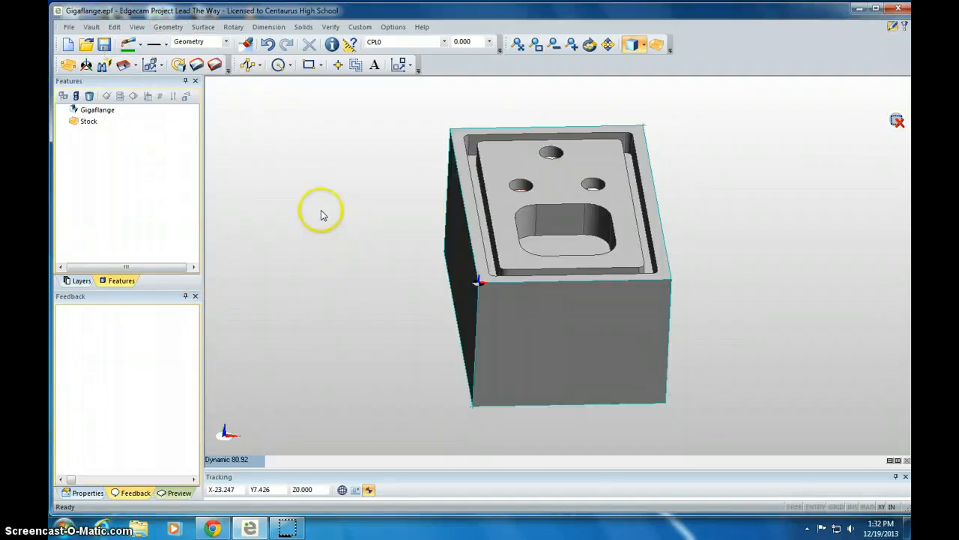
Run the Feature Finder on the part with default settings.
click(109, 66)
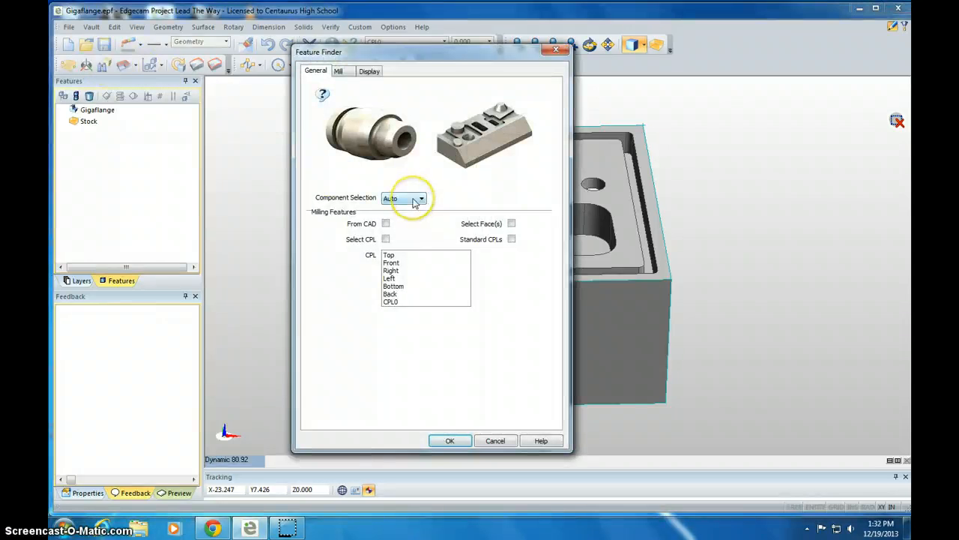
click(449, 440)
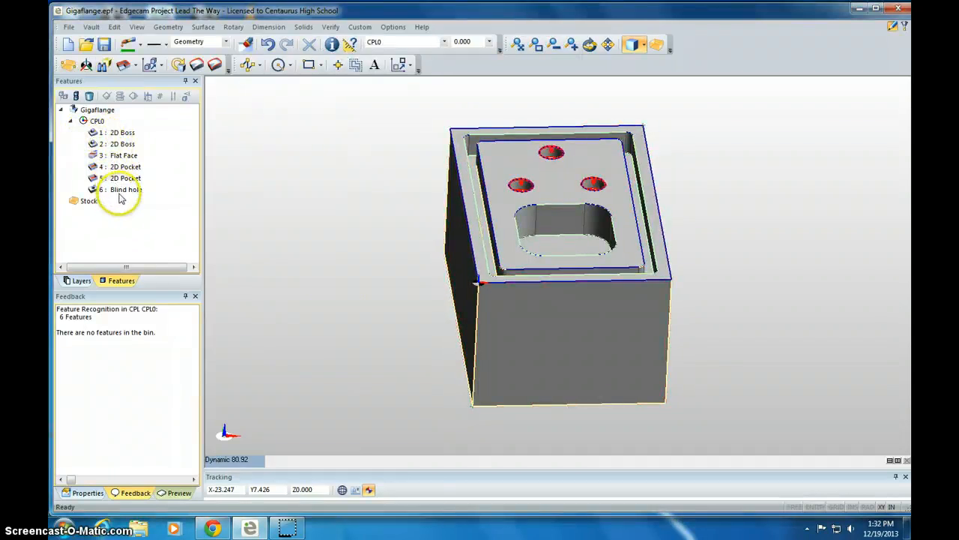
Start a machining sequence using the Mill discipline and the prolight 1000.mcp machine tool.
click(904, 26)
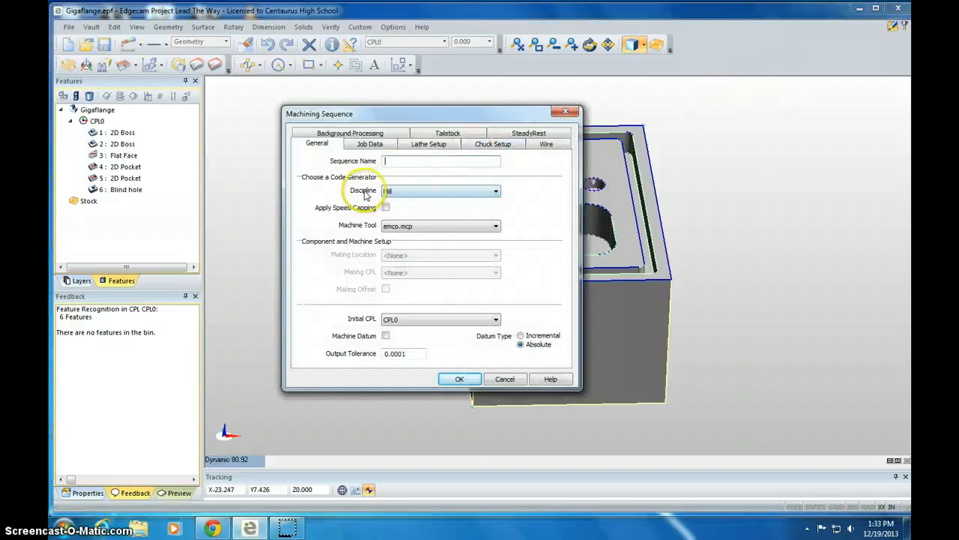
click(389, 192)
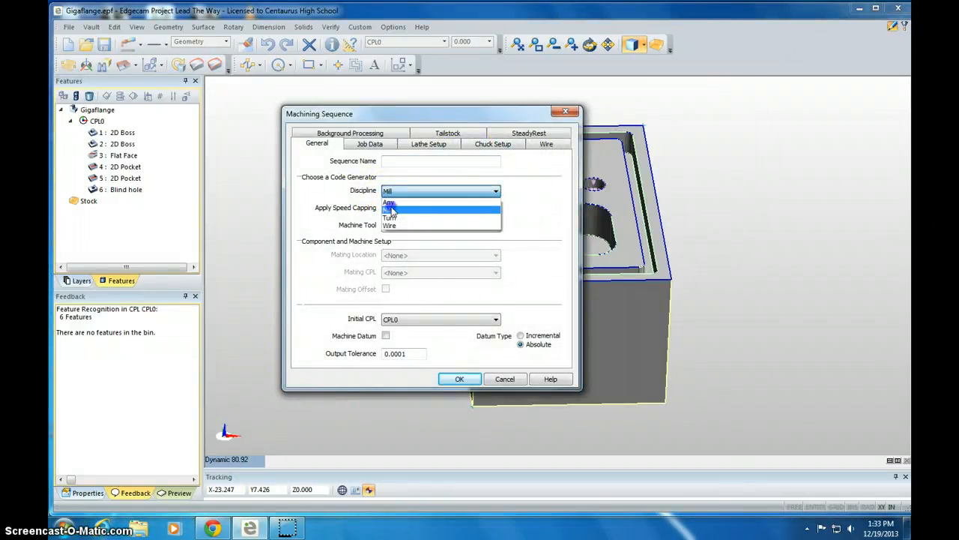
click(390, 211)
click(400, 228)
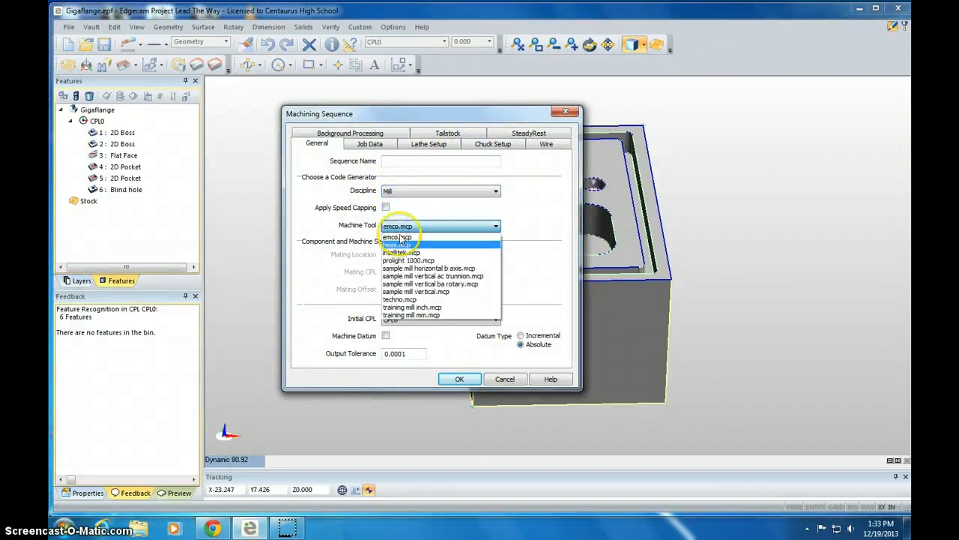
click(406, 261)
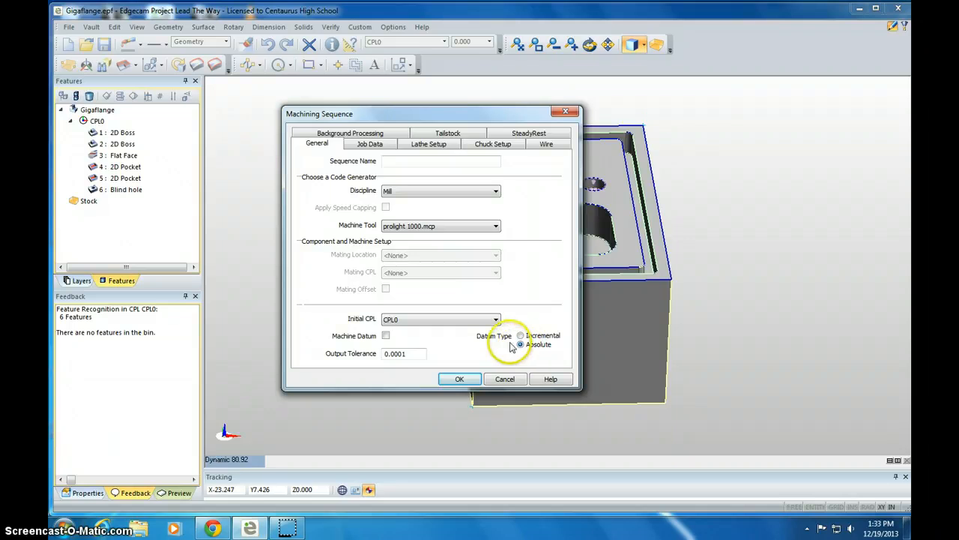
click(457, 380)
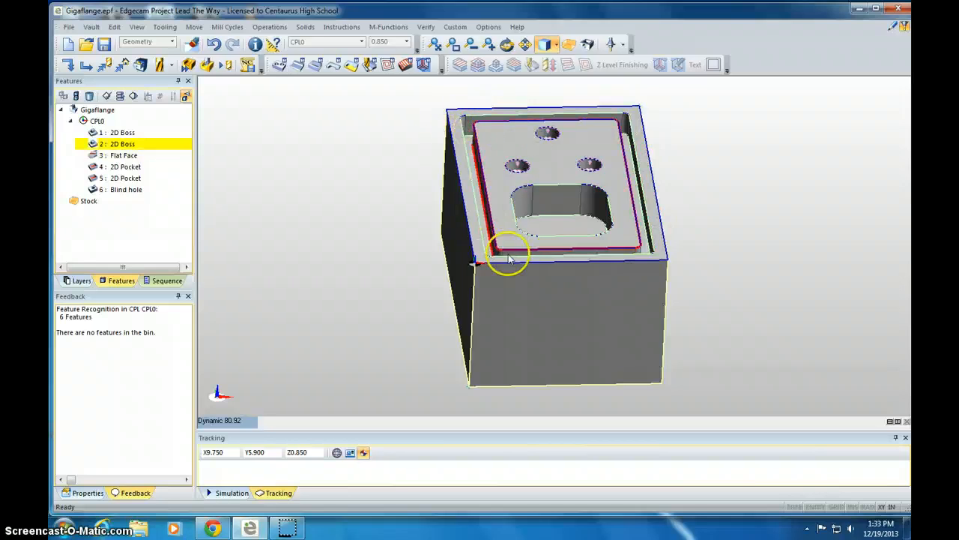
Start a profiling operation on the second 2D Boss feature.
click(332, 66)
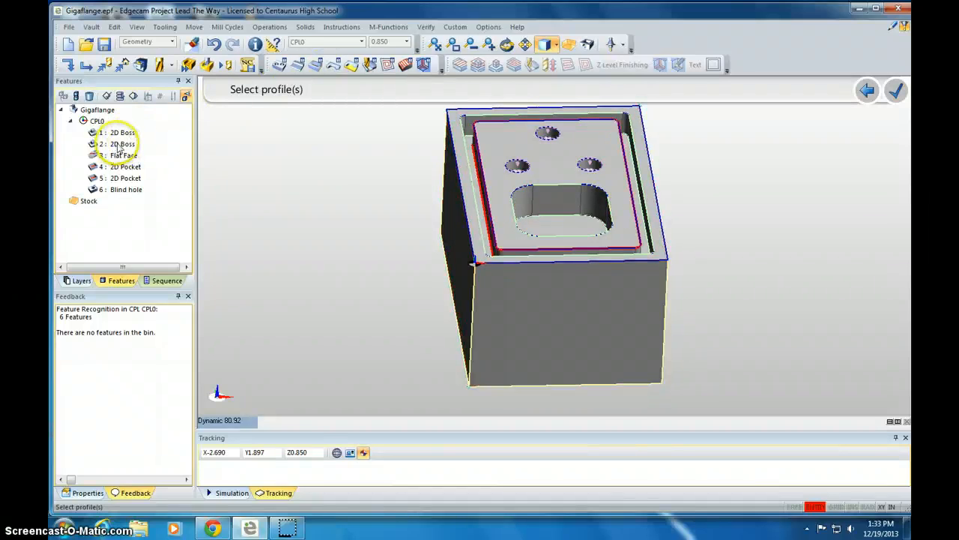
click(124, 144)
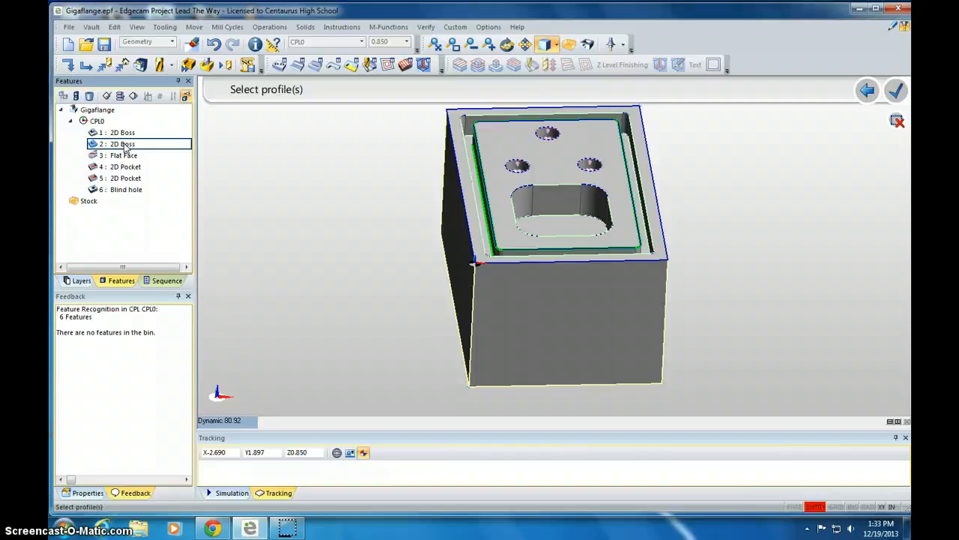
key(Return)
key(Return)
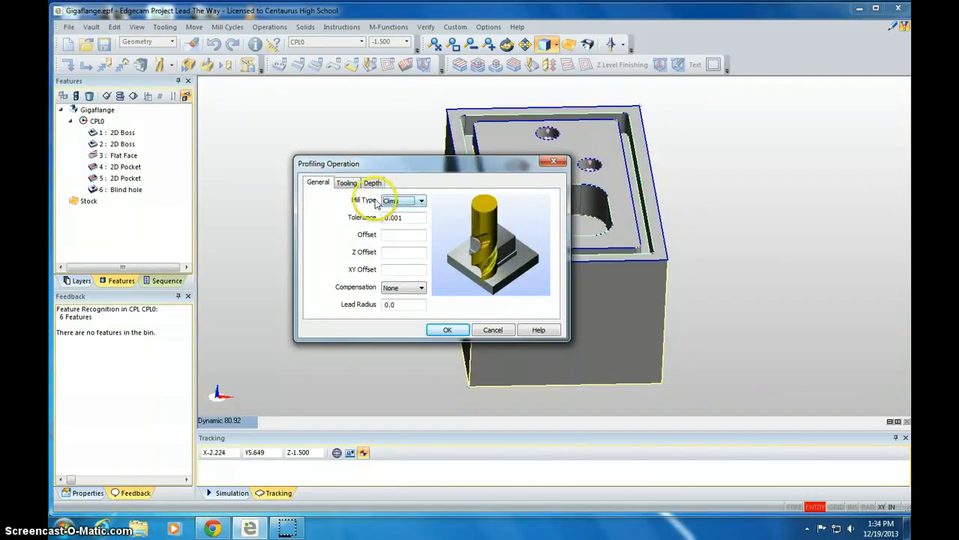
Set the profiling tooling to feedrate 20, plunge feed 10, speed 4000 and diameter 0.125.
click(348, 184)
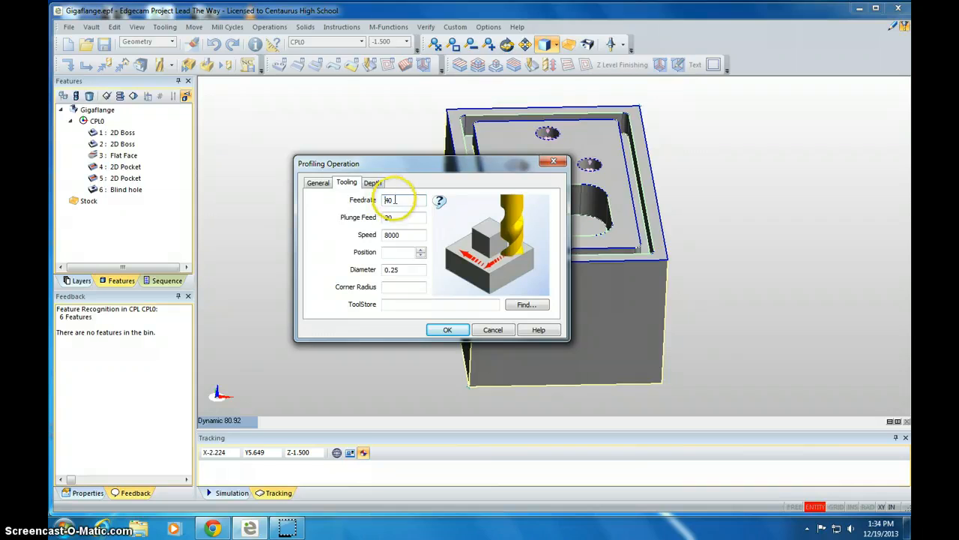
key(Tab)
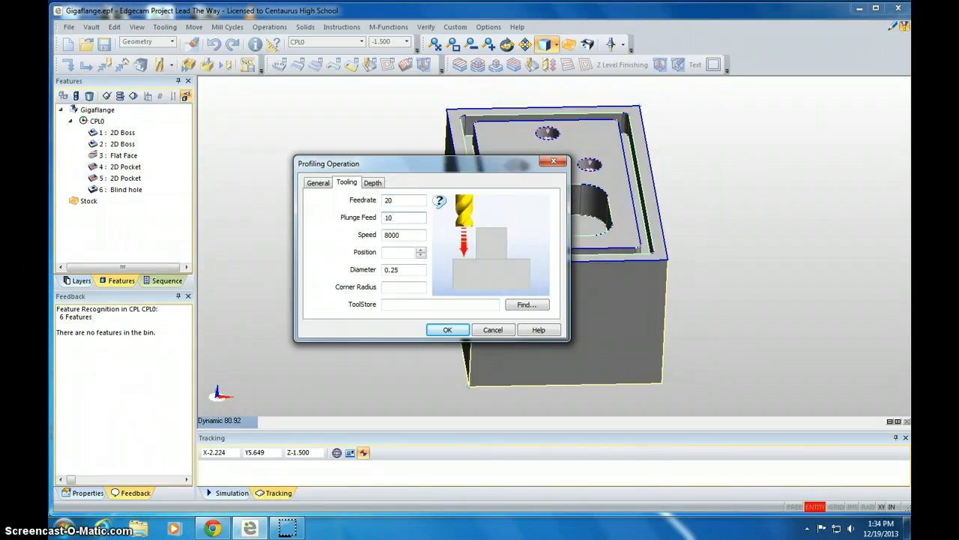
key(Tab)
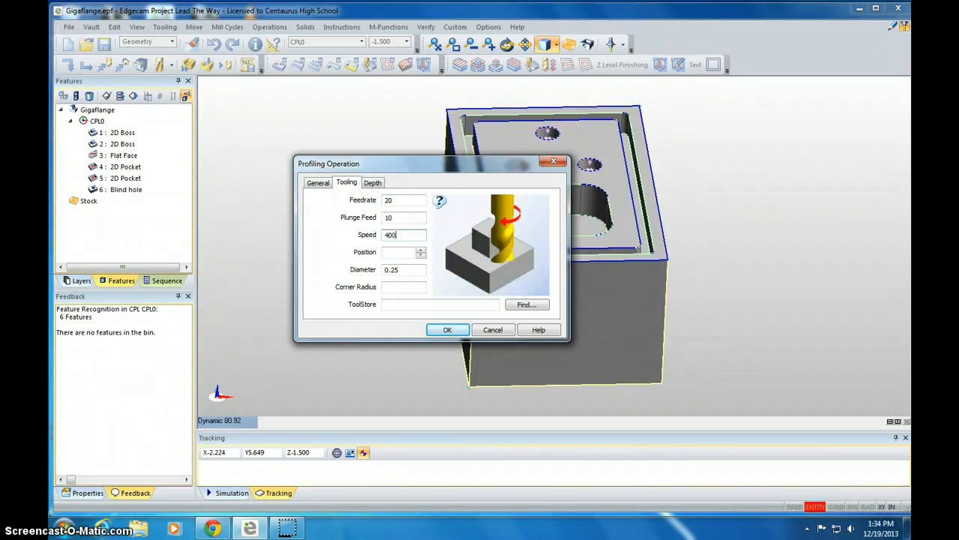
double_click(393, 271)
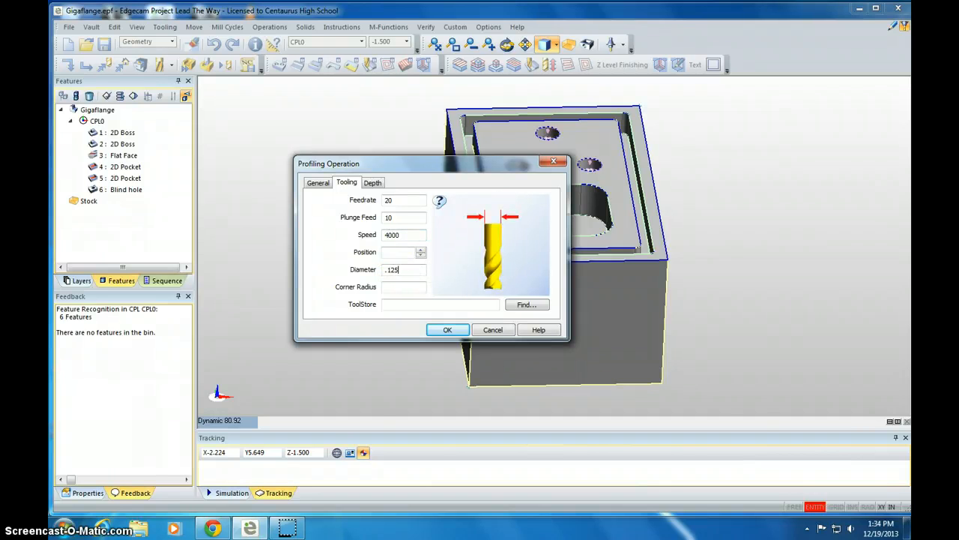
Set the profiling cut increment to 0.125.
click(377, 182)
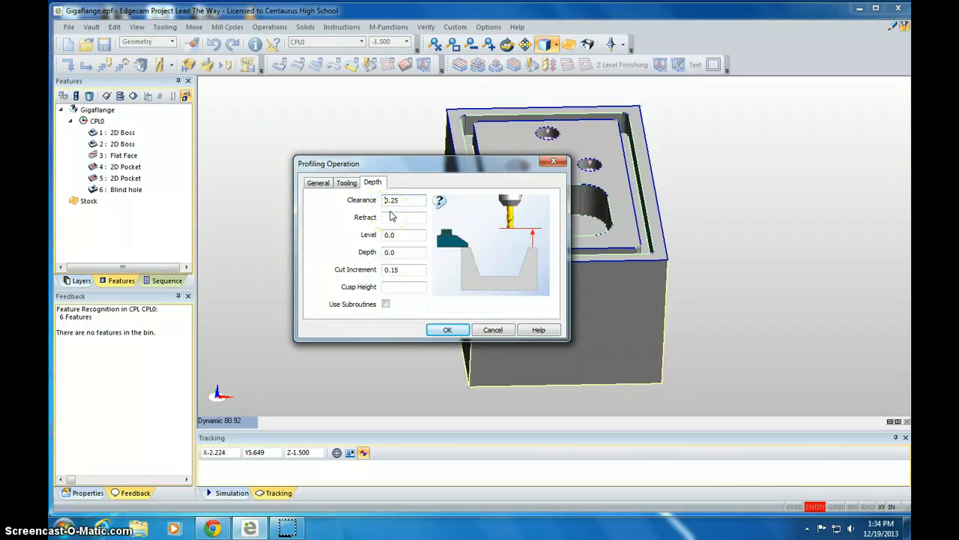
double_click(391, 271)
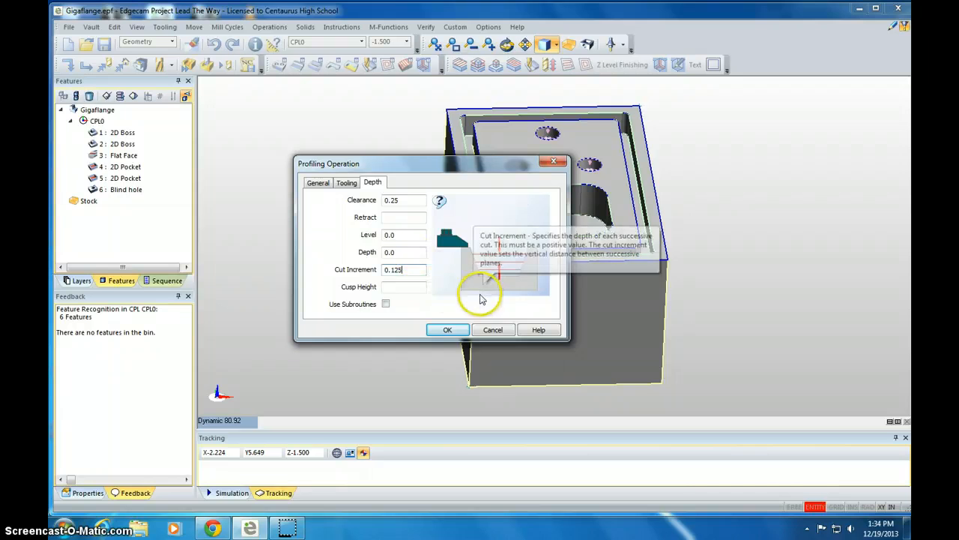
Accept the profiling operation and start a roughing operation on the second 2D Pocket feature.
click(439, 330)
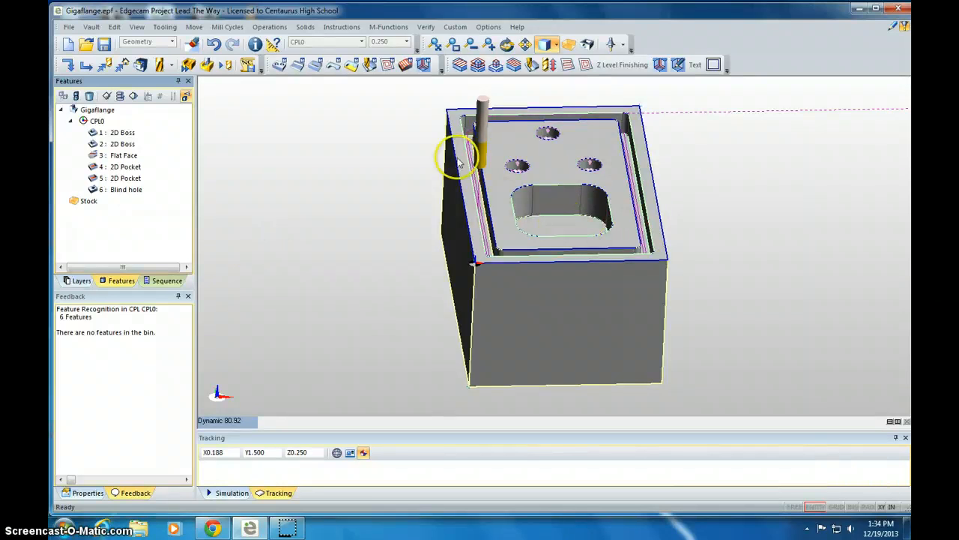
click(316, 67)
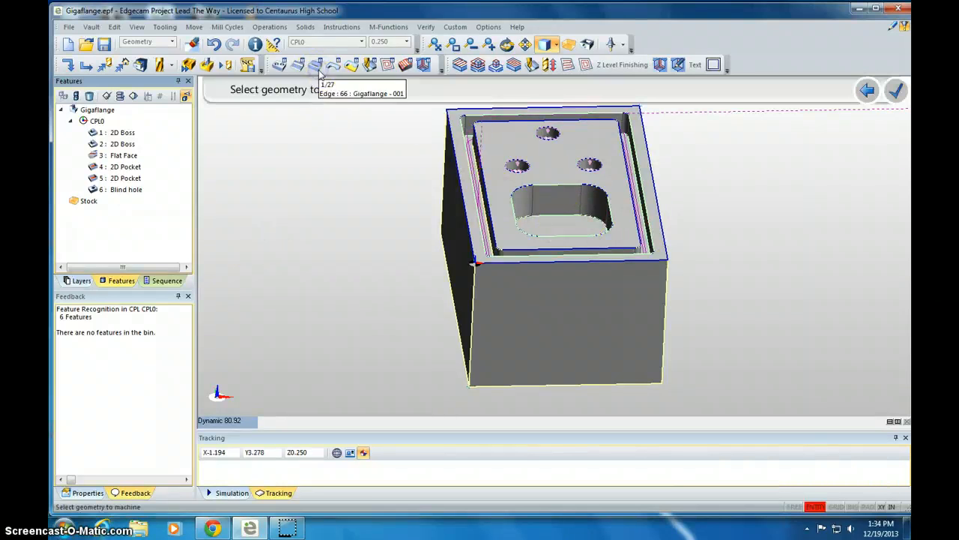
click(124, 167)
click(122, 179)
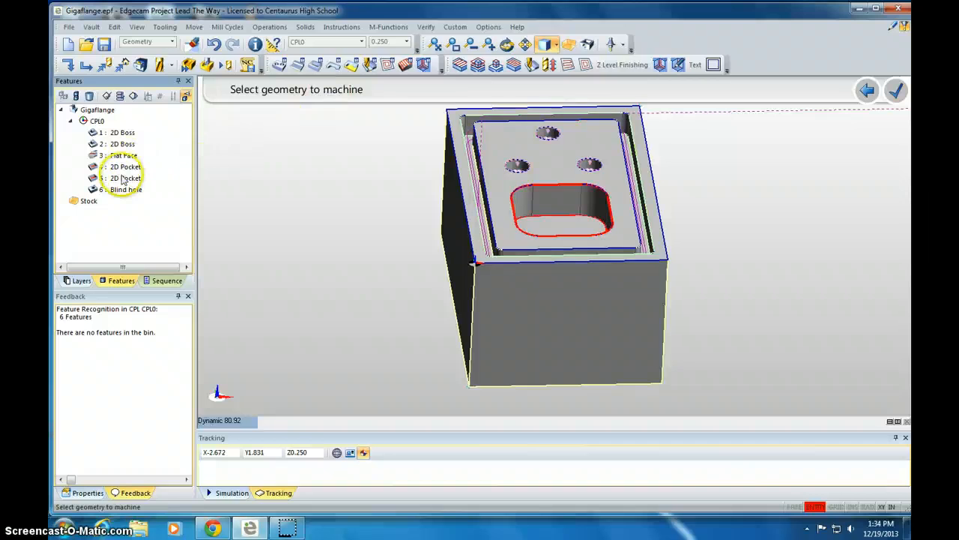
click(118, 180)
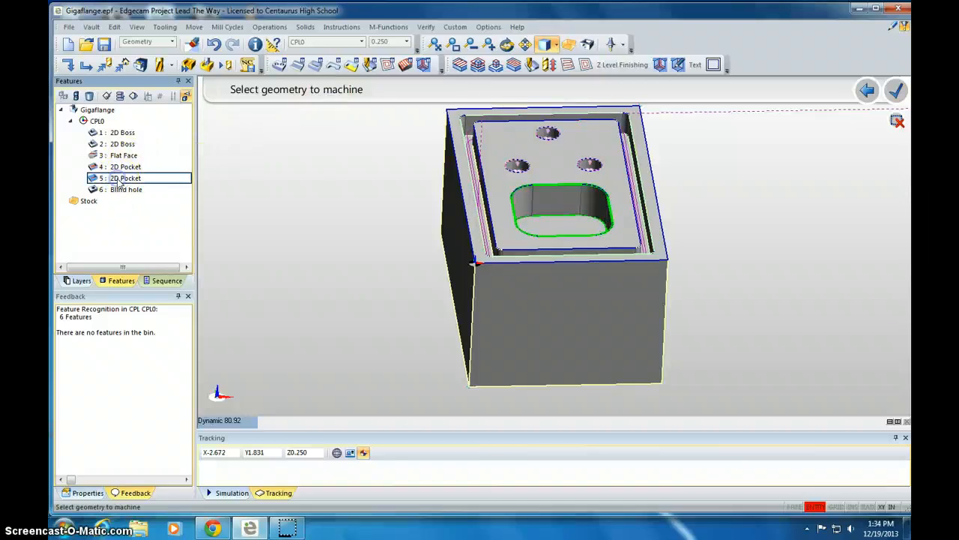
right_click(214, 161)
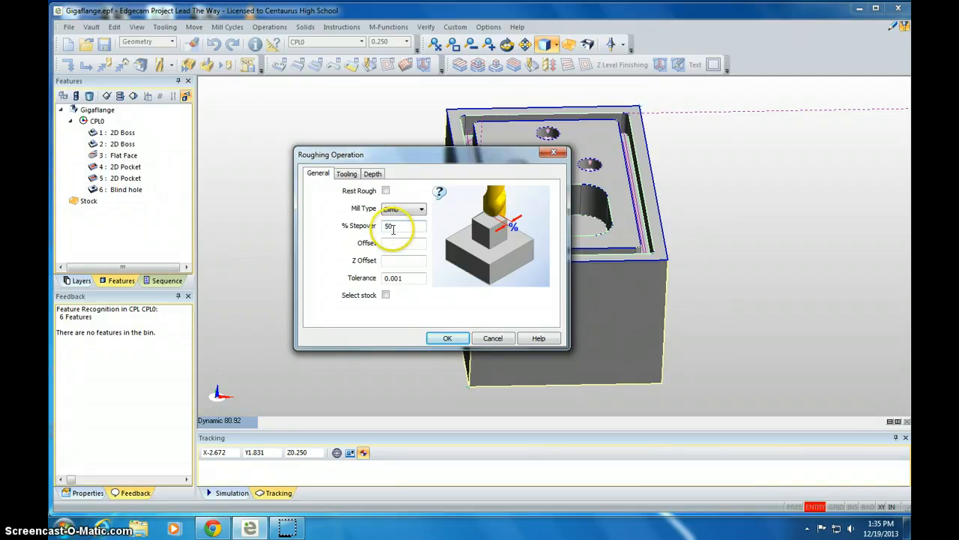
Set the roughing tooling to feedrate 20, plunge feed 10, speed 3000 and diameter 0.5.
click(346, 173)
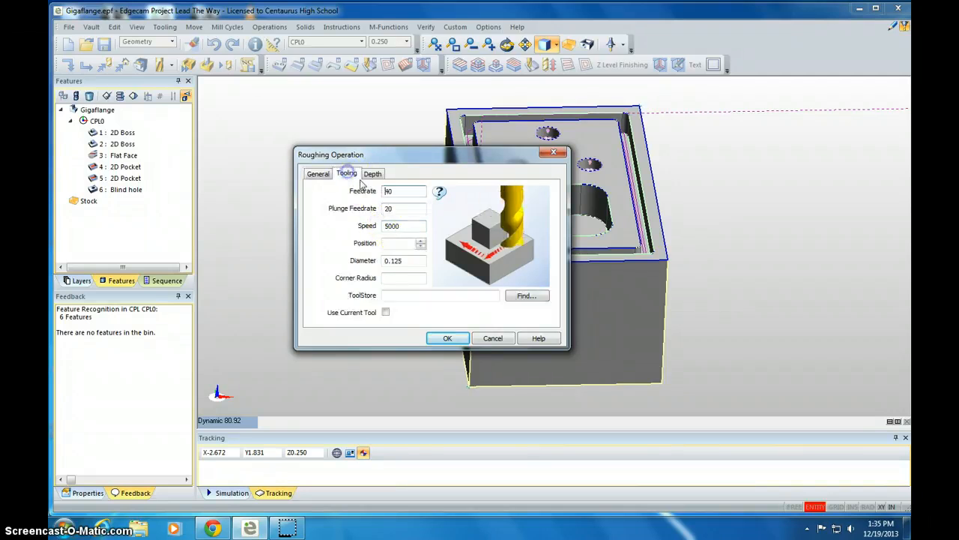
click(401, 192)
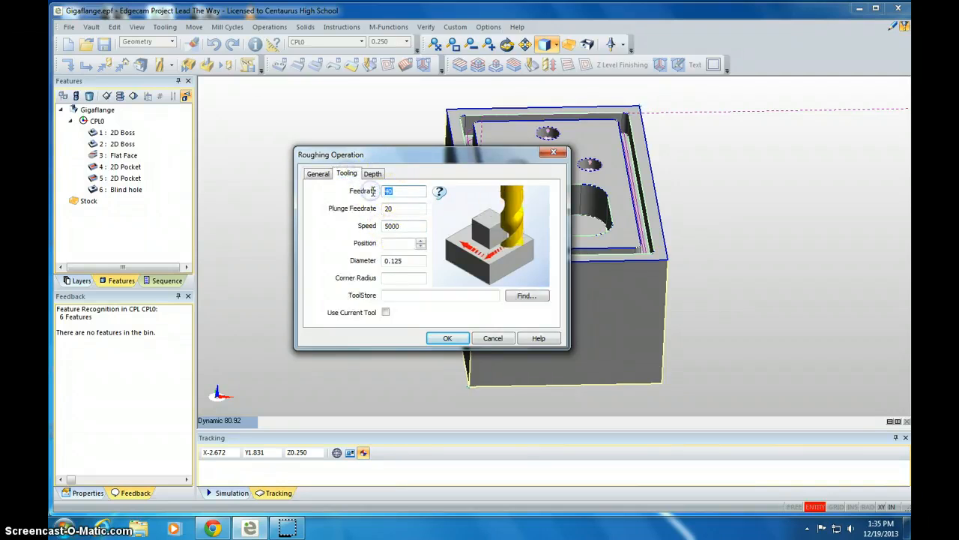
text(20)
key(Tab)
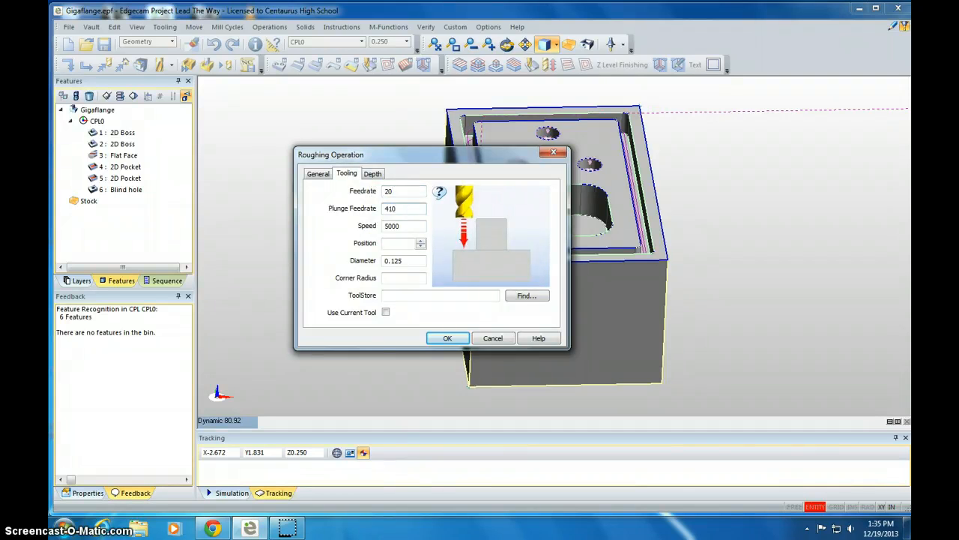
text(10)
key(Tab)
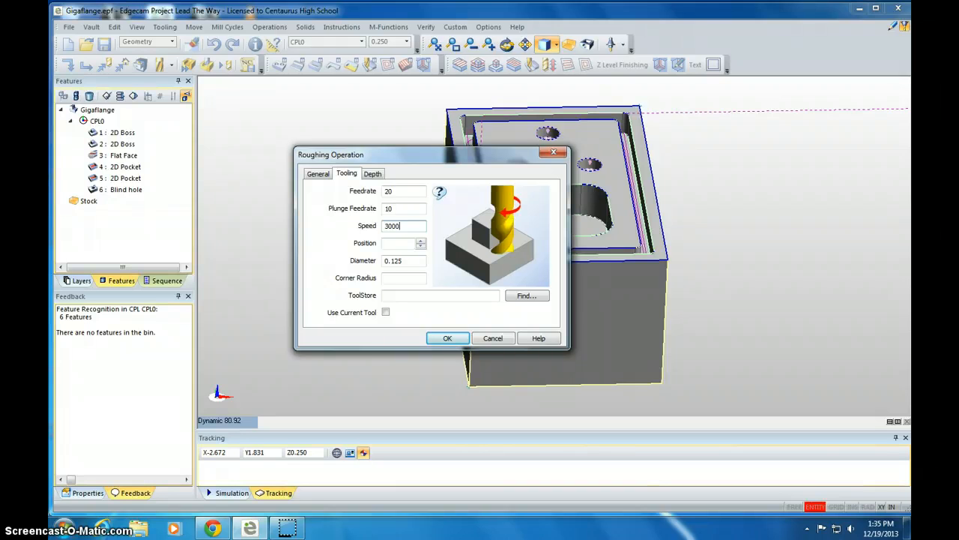
click(413, 261)
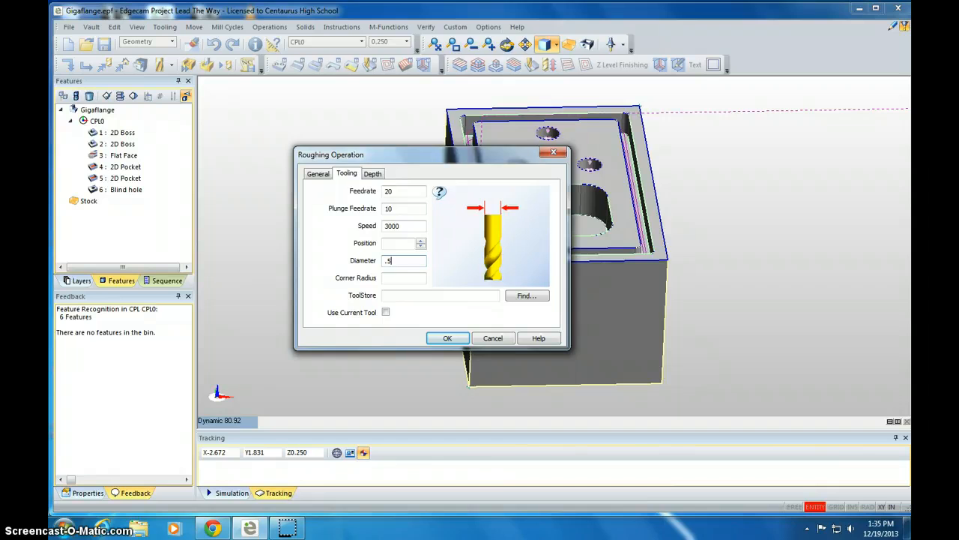
Set the roughing cut increment to 0.1 and accept the roughing operation.
click(373, 173)
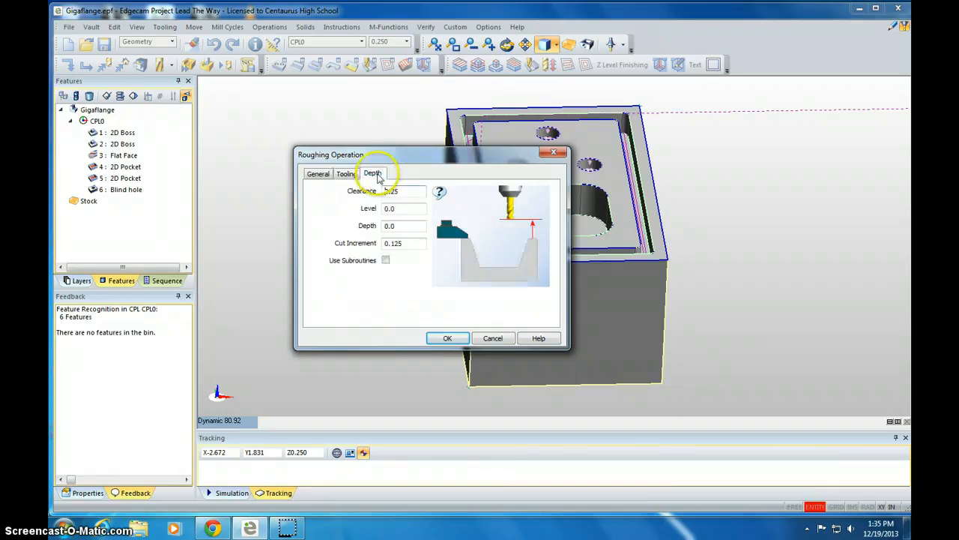
click(403, 244)
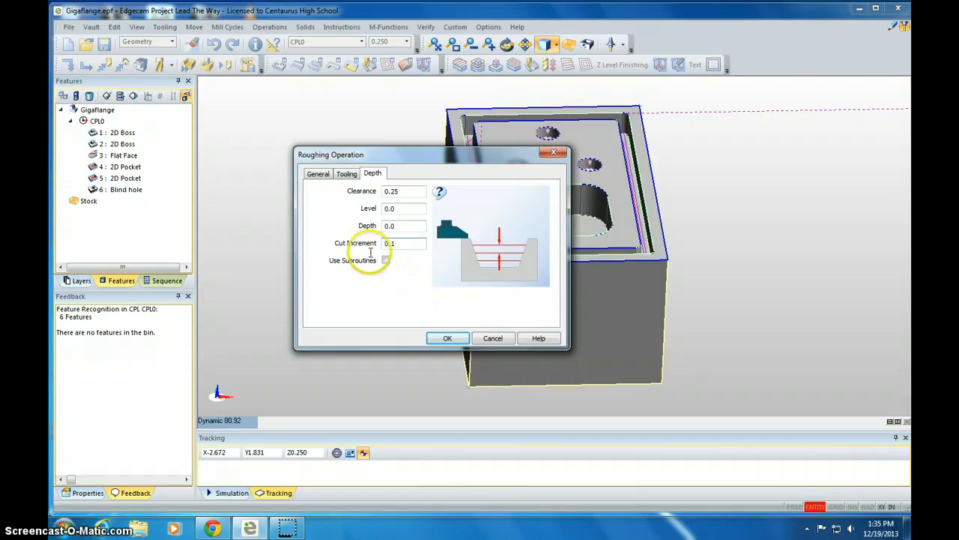
click(448, 338)
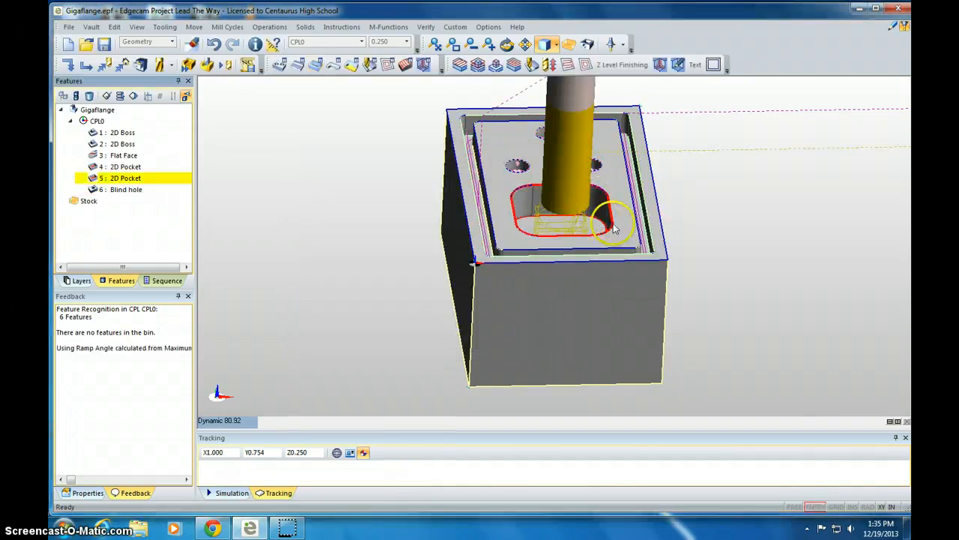
Start a hole operation on the Blind hole feature.
mouse_move(697, 230)
middle_down()
mouse_move(661, 251)
mouse_move(590, 252)
middle_up()
middle_drag(682, 147, 669, 183)
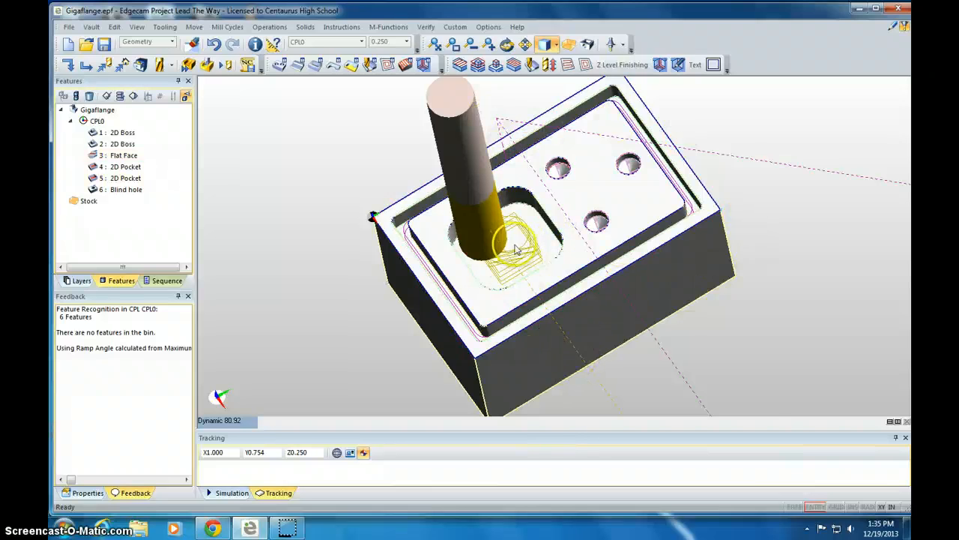
middle_drag(458, 288, 421, 240)
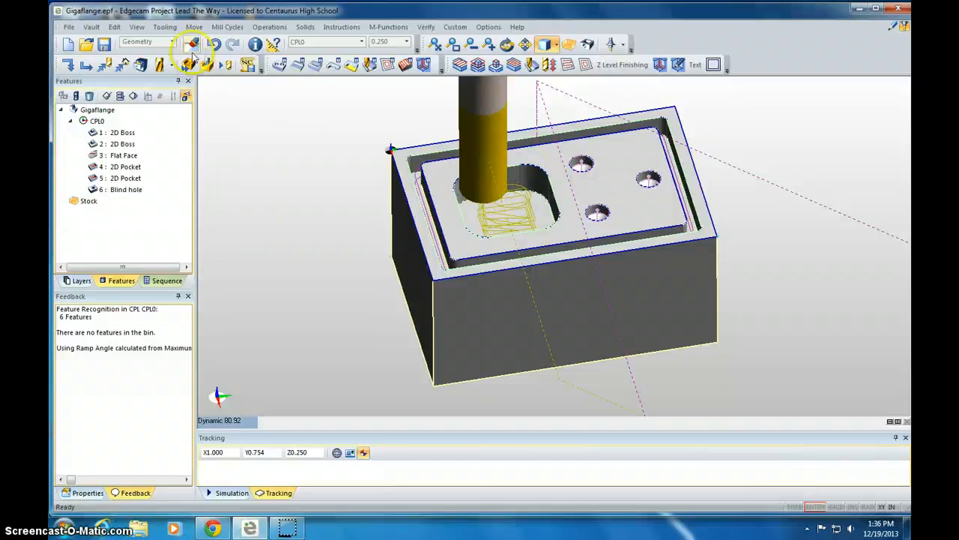
click(279, 65)
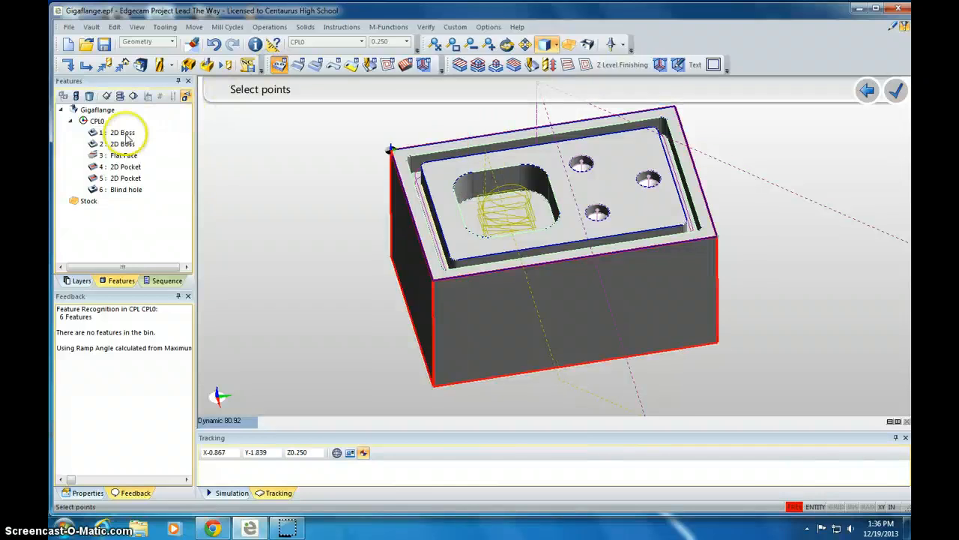
click(125, 190)
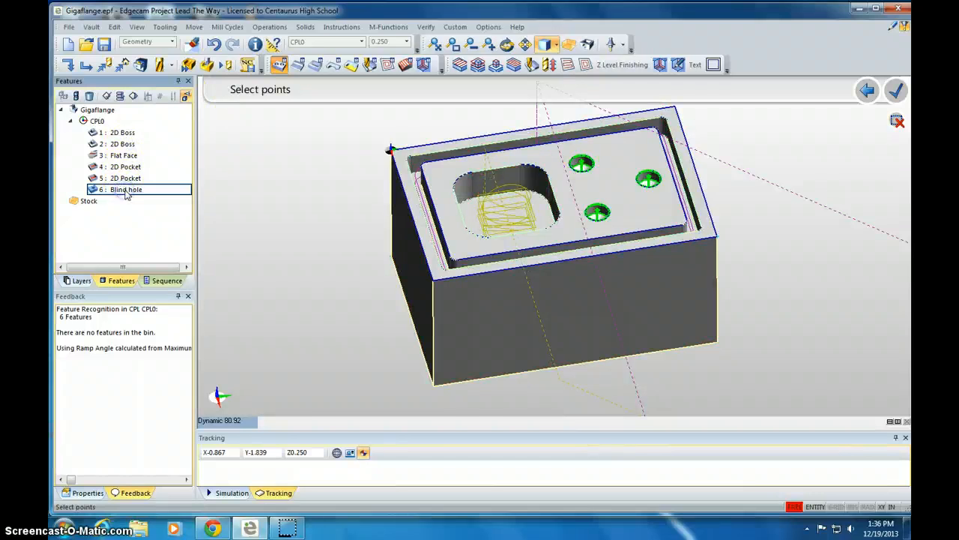
key(Return)
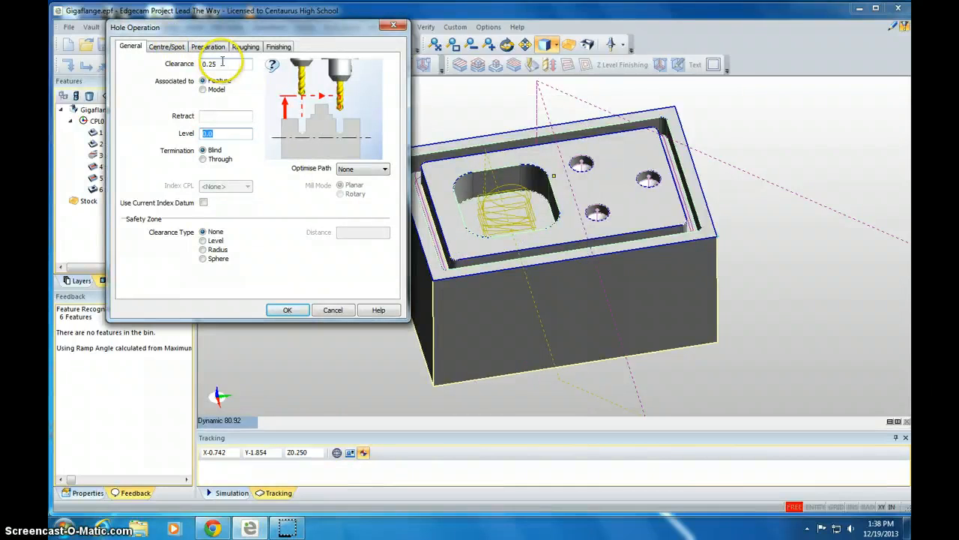
Keep the hole termination as Blind and choose the Centre Drill strategy for centre/spot drilling.
click(225, 133)
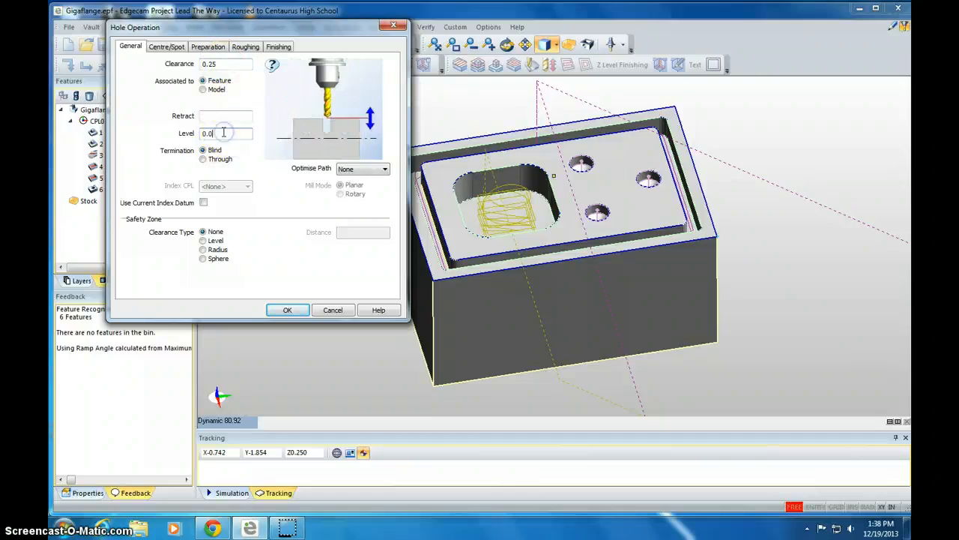
click(212, 153)
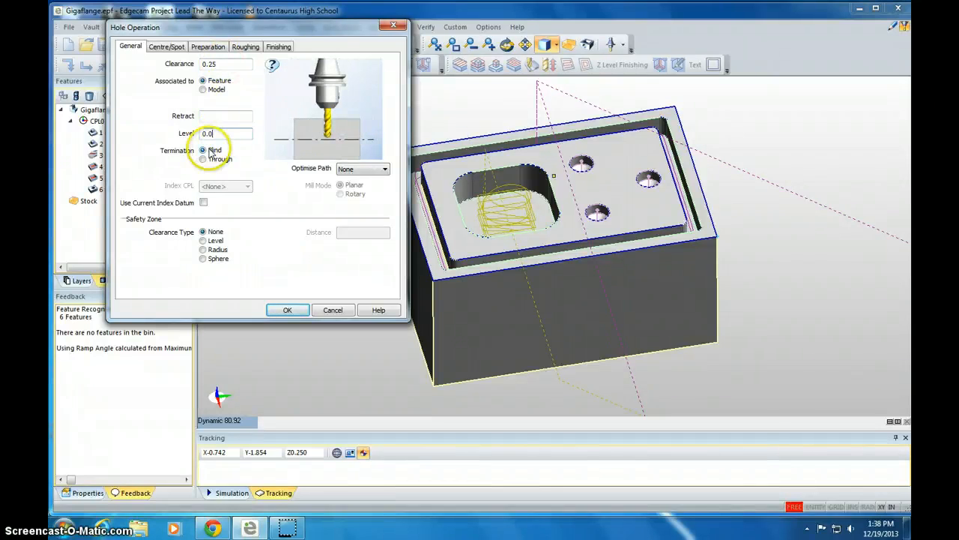
click(166, 47)
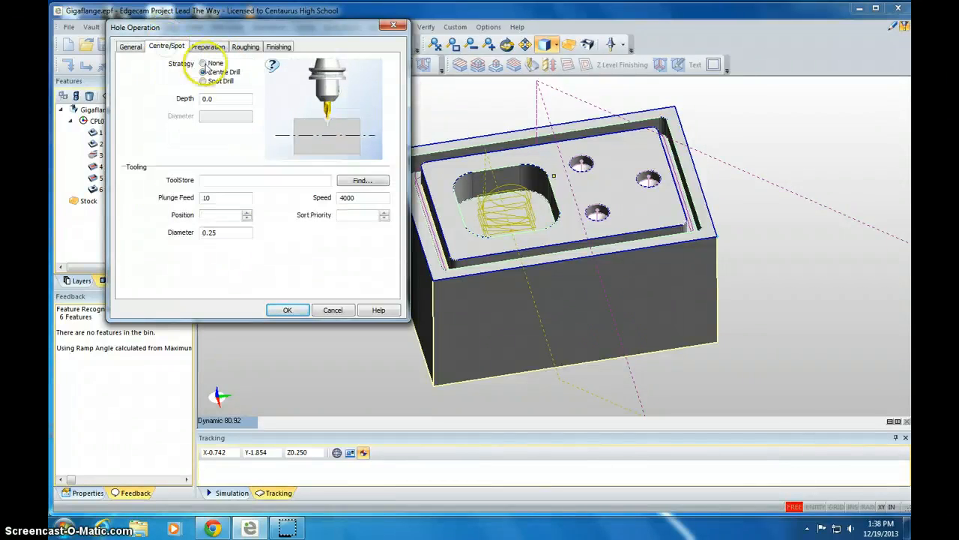
click(203, 64)
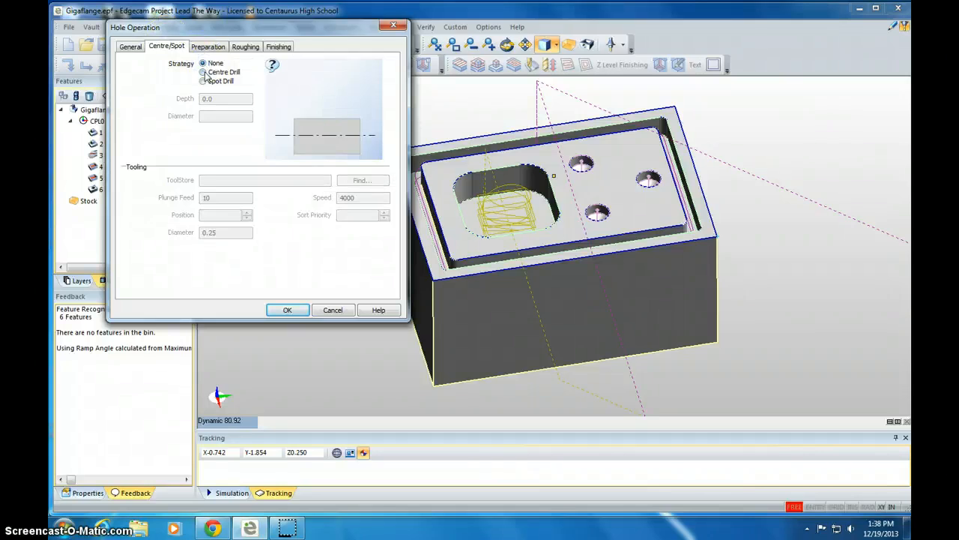
click(203, 72)
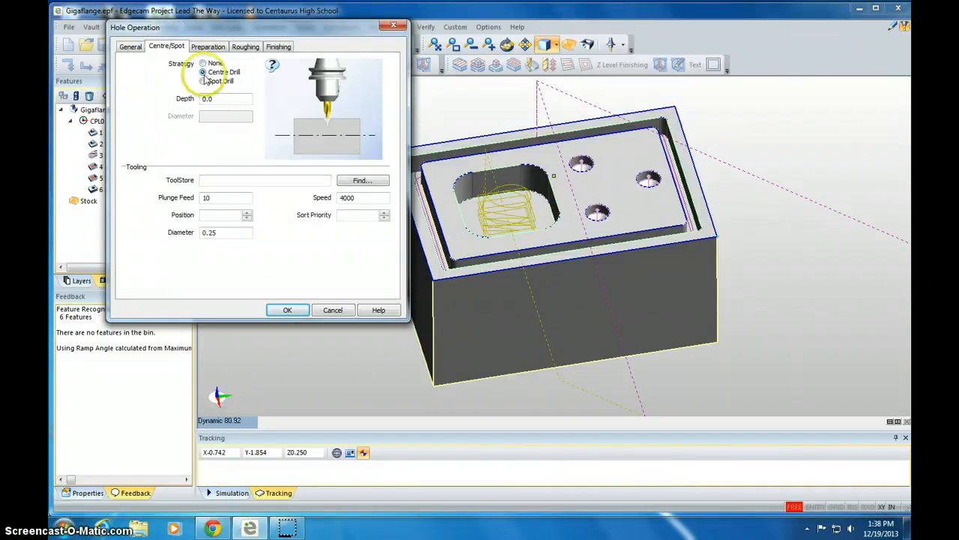
Set the centre drill depth to 0 and accept the hole operation.
click(219, 98)
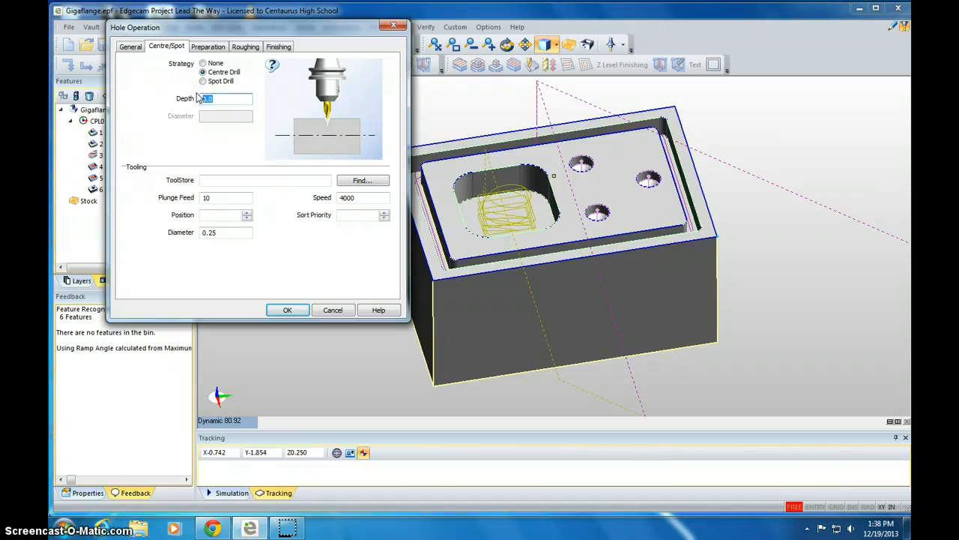
text(0)
click(222, 199)
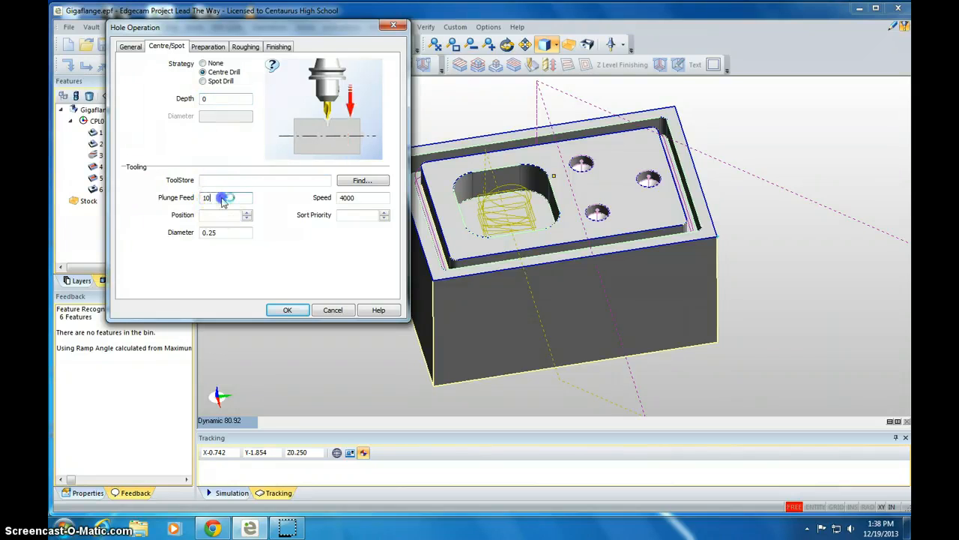
click(214, 232)
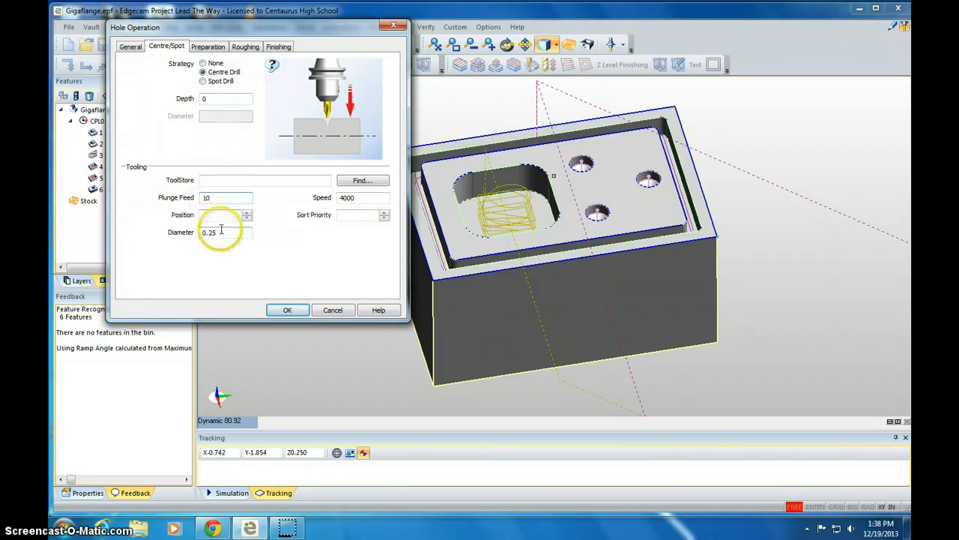
click(362, 199)
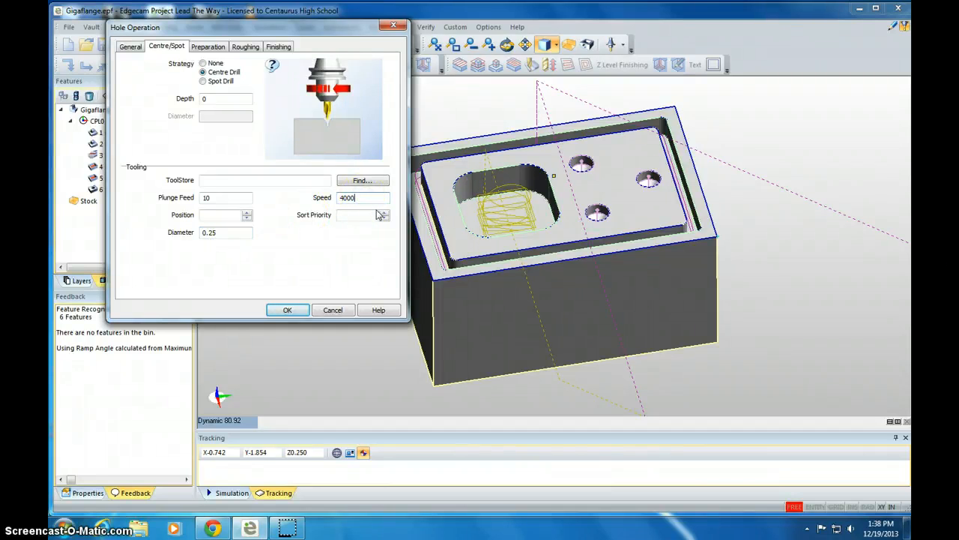
click(283, 310)
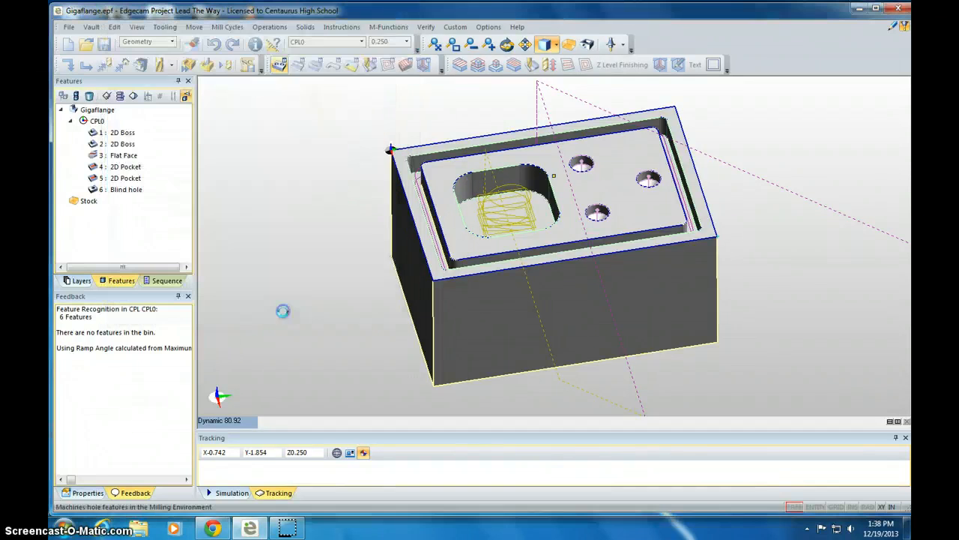
Simulate the machining sequence with a reduced simulation speed.
click(596, 193)
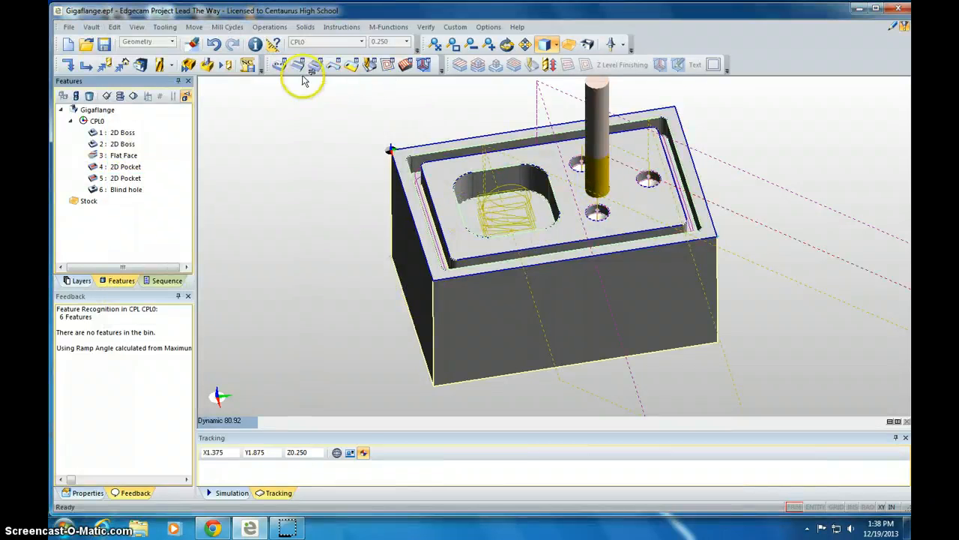
click(210, 66)
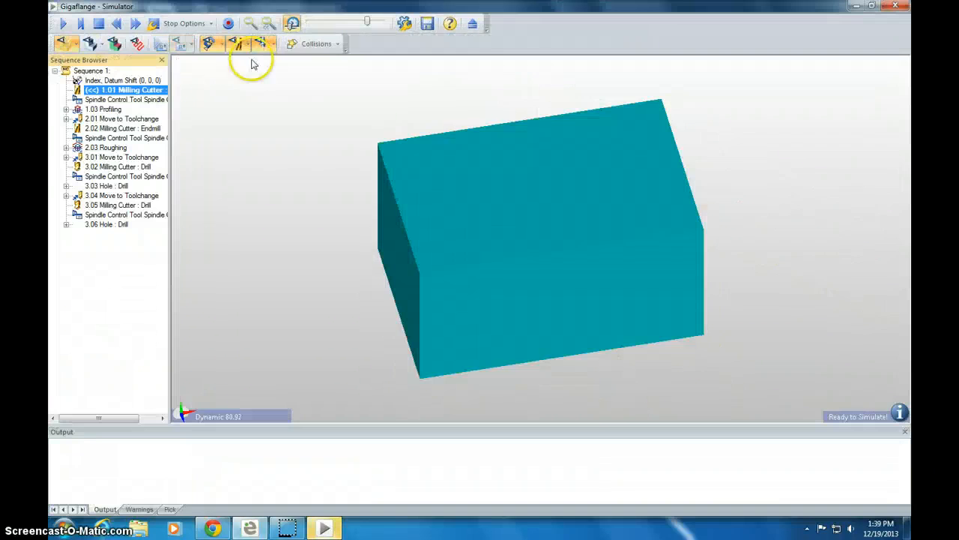
drag(366, 22, 336, 24)
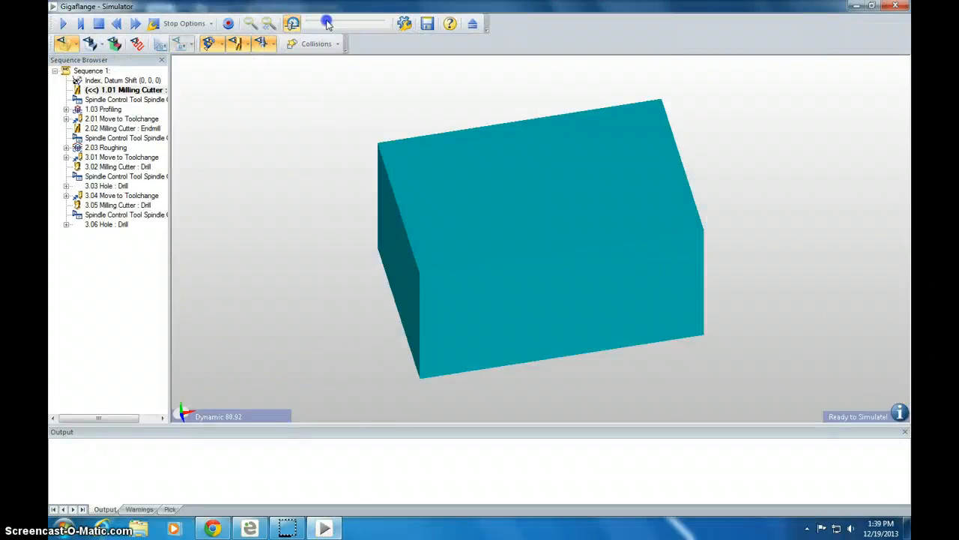
click(80, 24)
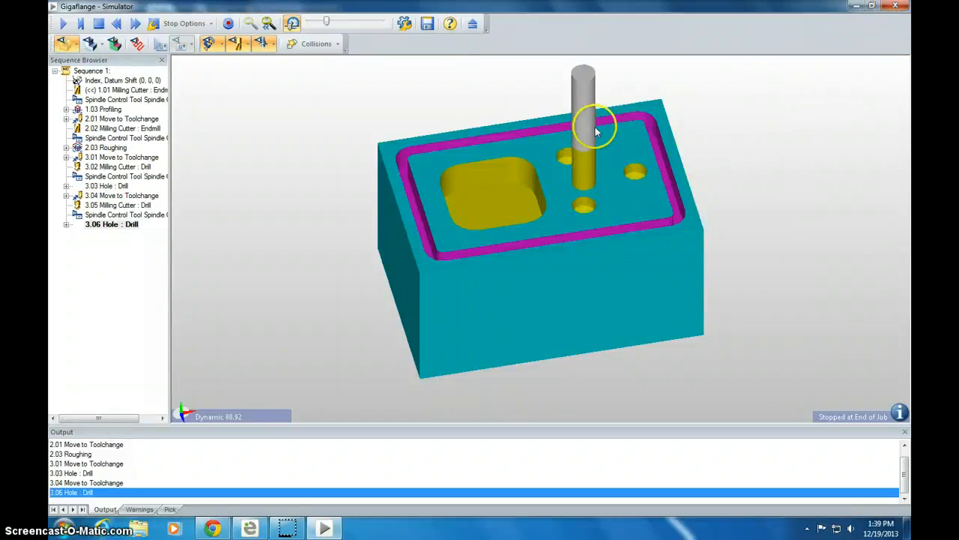
Orbit the simulated part to inspect the machined pocket, holes and profile.
click(458, 202)
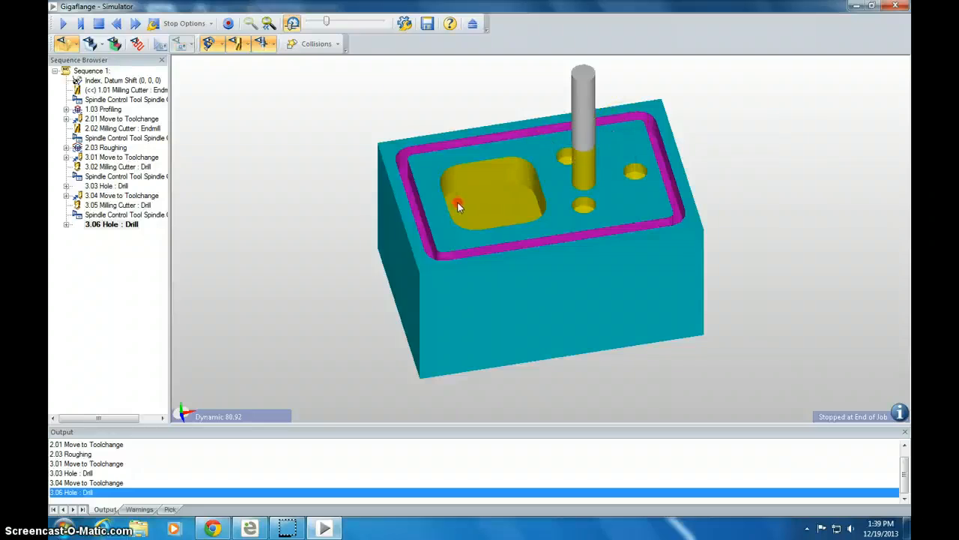
drag(458, 206, 592, 164)
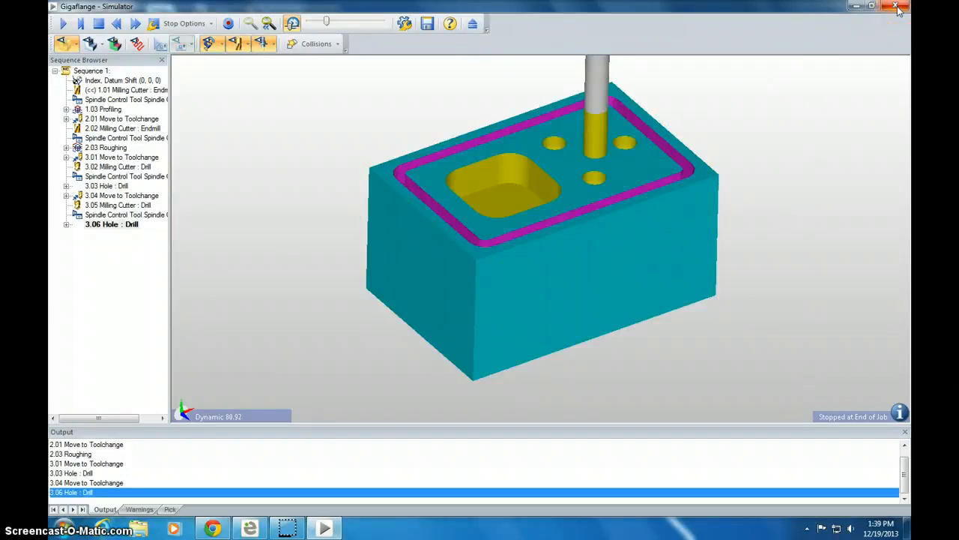
click(279, 531)
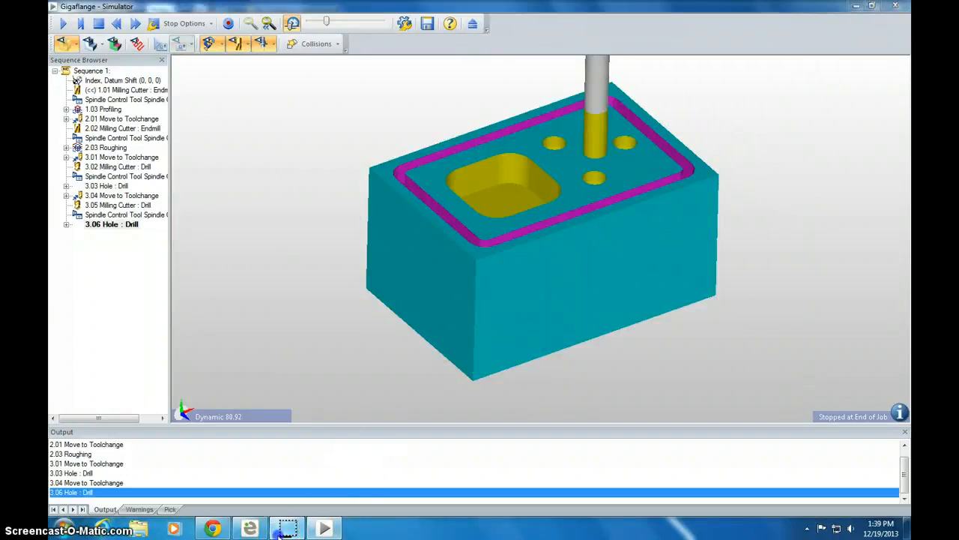